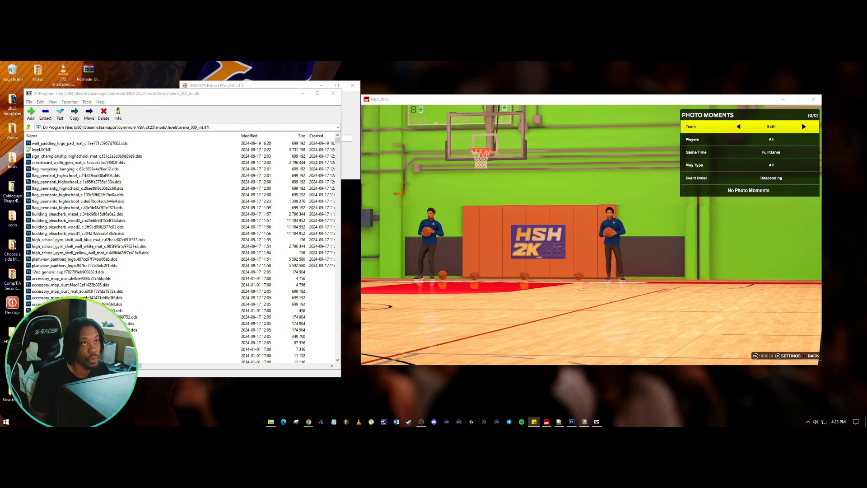
{"action": "left_click", "coordinate": [211, 99]}
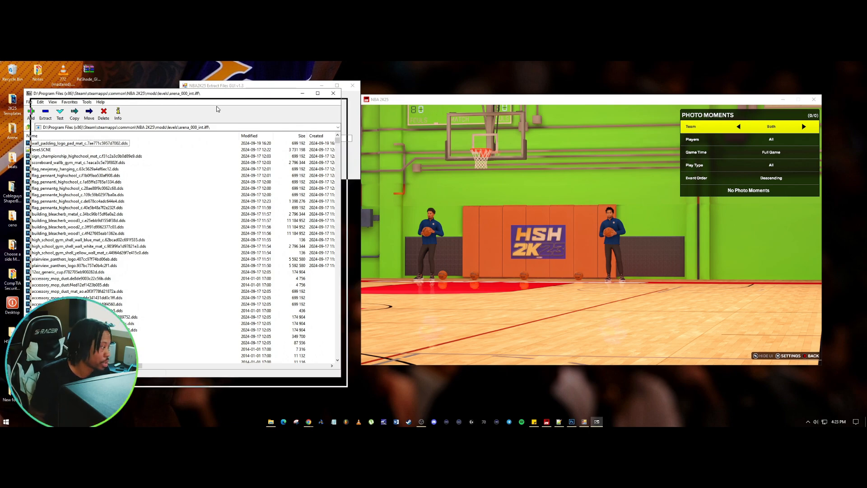
{"action": "left_click_drag", "start_coordinate": [211, 98], "coordinate": [213, 99]}
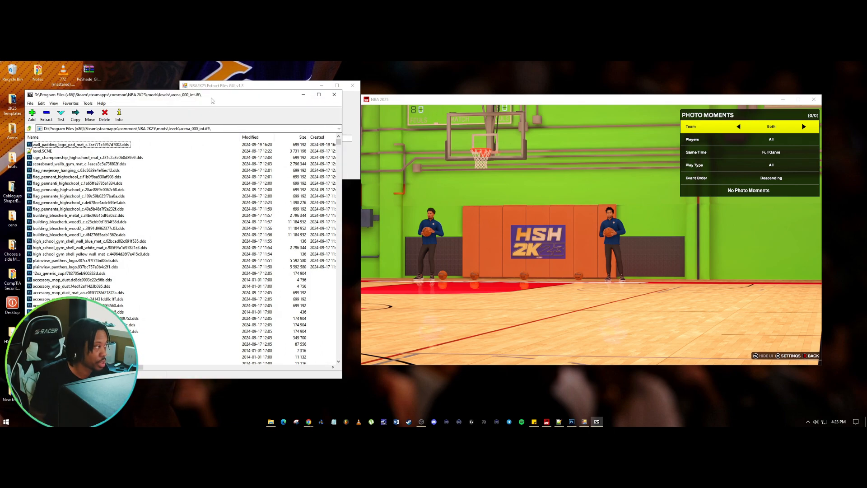
{"action": "left_click_drag", "start_coordinate": [503, 106], "coordinate": [491, 108]}
{"action": "left_click", "coordinate": [308, 422]}
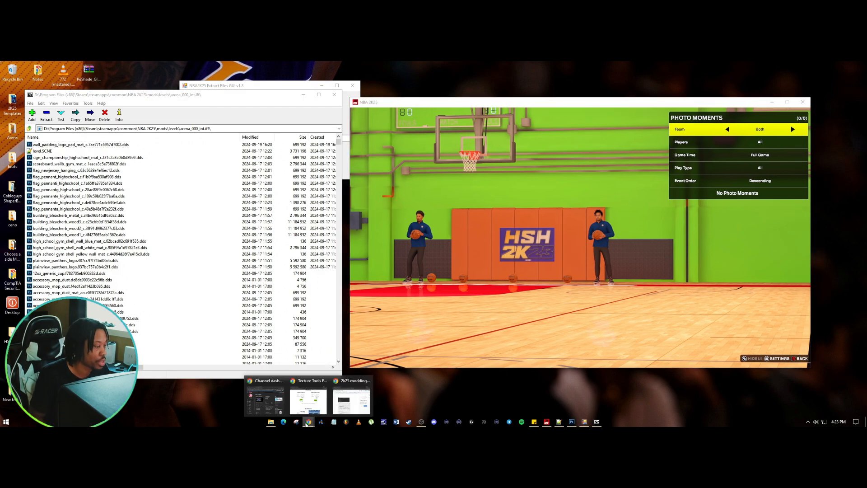
{"action": "left_click", "coordinate": [508, 106]}
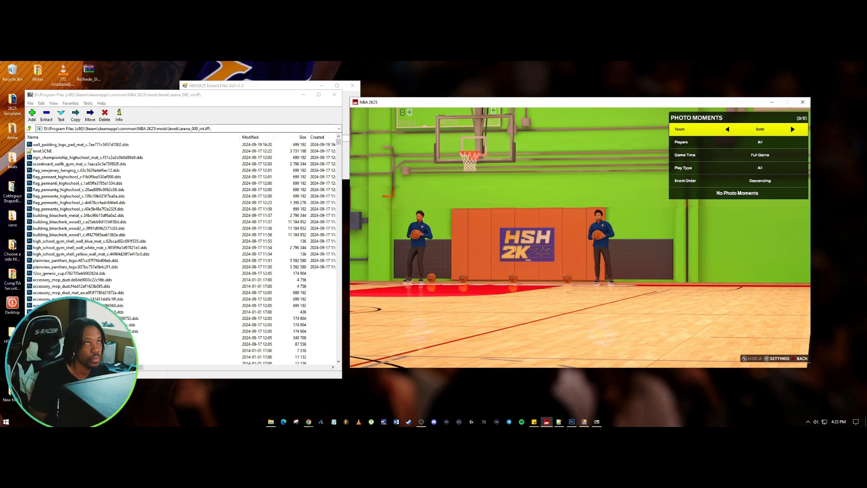
{"action": "left_click", "coordinate": [422, 422]}
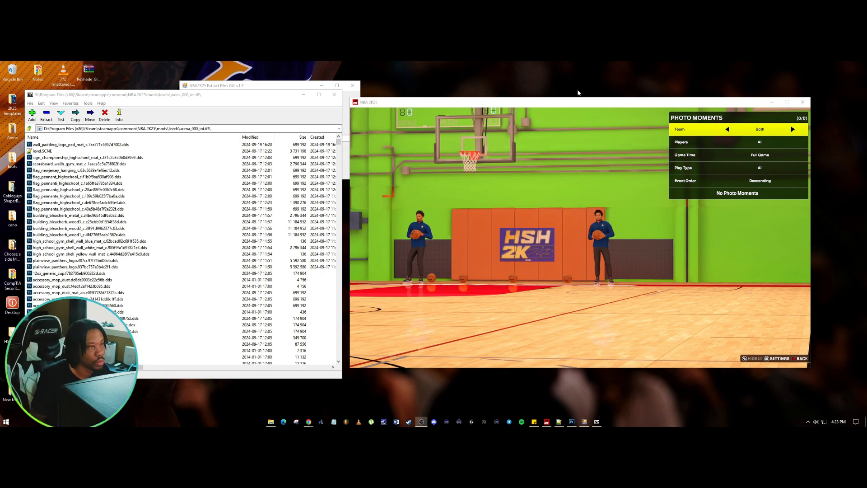
Leave the Photo Moments screen in NBA 2K25 and return to the in-game pause menu.
{"action": "left_click_drag", "start_coordinate": [563, 104], "coordinate": [560, 113]}
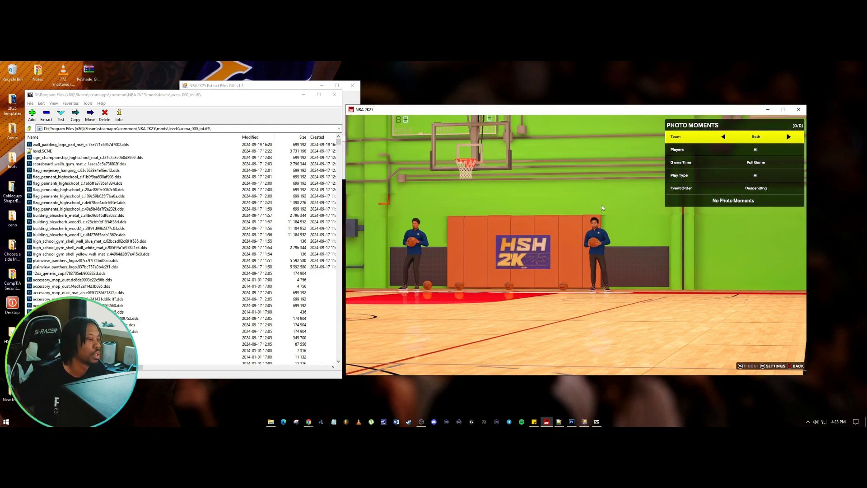
{"action": "key", "text": "Escape"}
{"action": "key", "text": "Escape"}
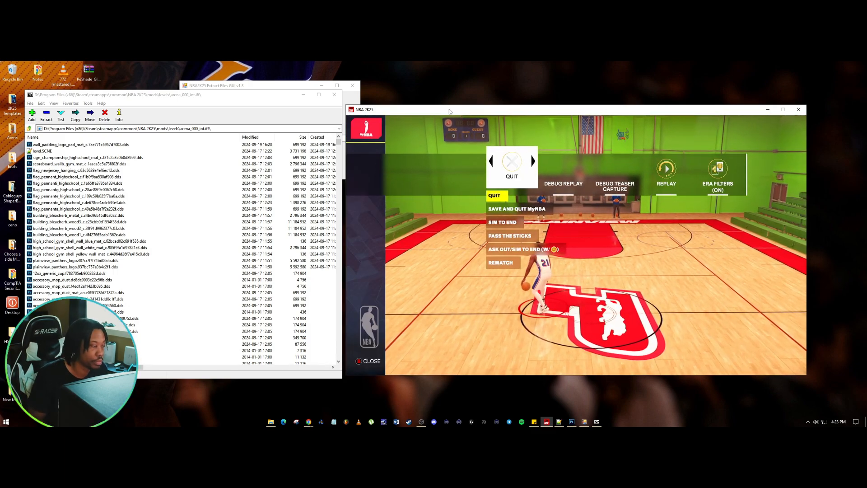
{"action": "left_click", "coordinate": [572, 424]}
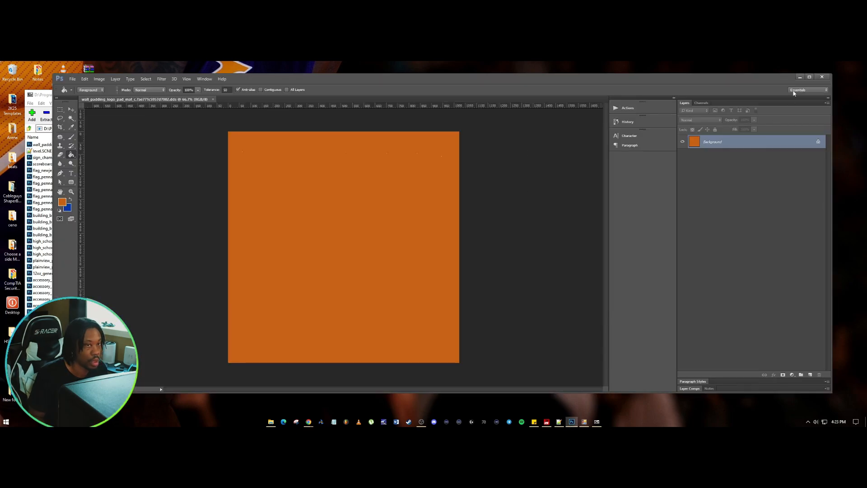
{"action": "left_click", "coordinate": [801, 77]}
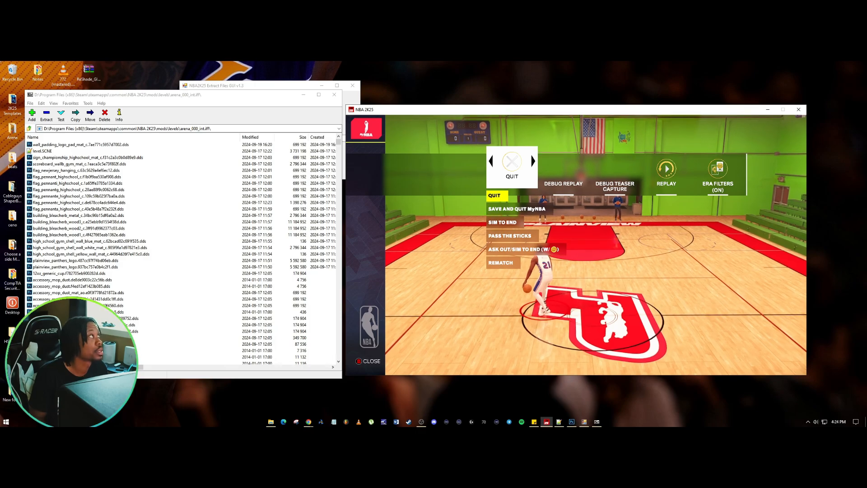
{"action": "key", "text": "alt+Tab"}
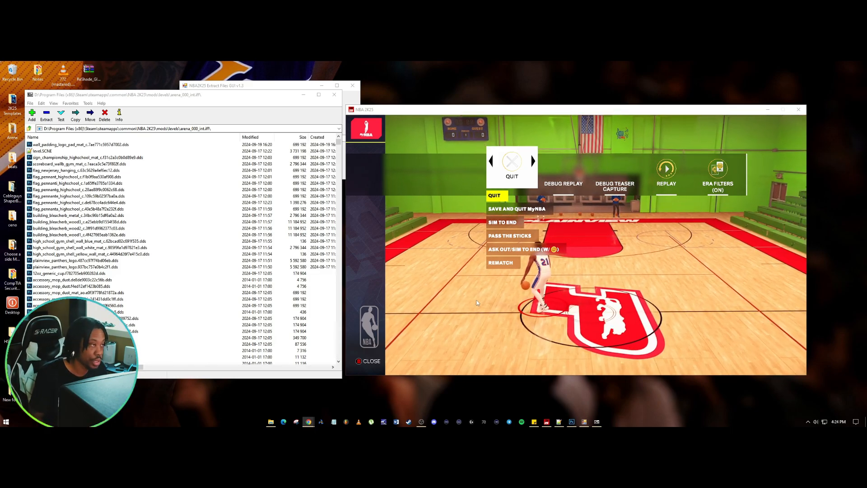
Switch to Chrome's NVIDIA Texture Tools Exporter page and view its introduction and Downloads section.
{"action": "mouse_move", "coordinate": [308, 422]}
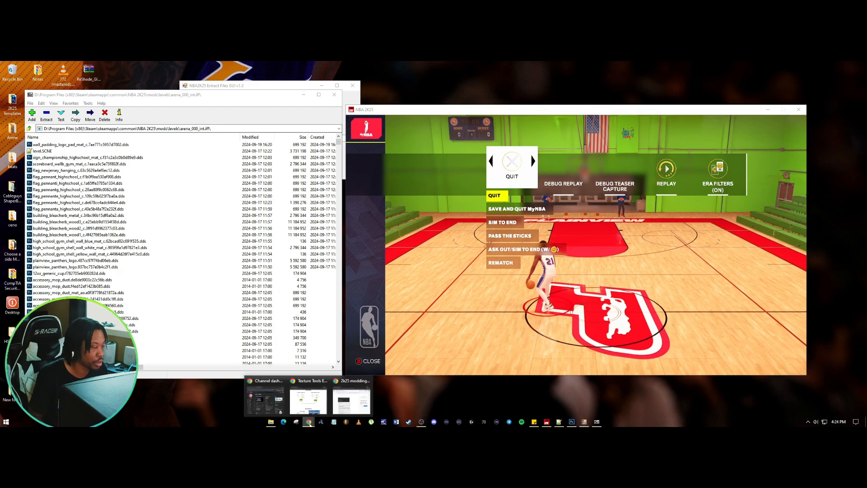
{"action": "left_click", "coordinate": [326, 382]}
{"action": "scroll", "coordinate": [326, 382], "scroll_direction": "up", "scroll_amount": 10}
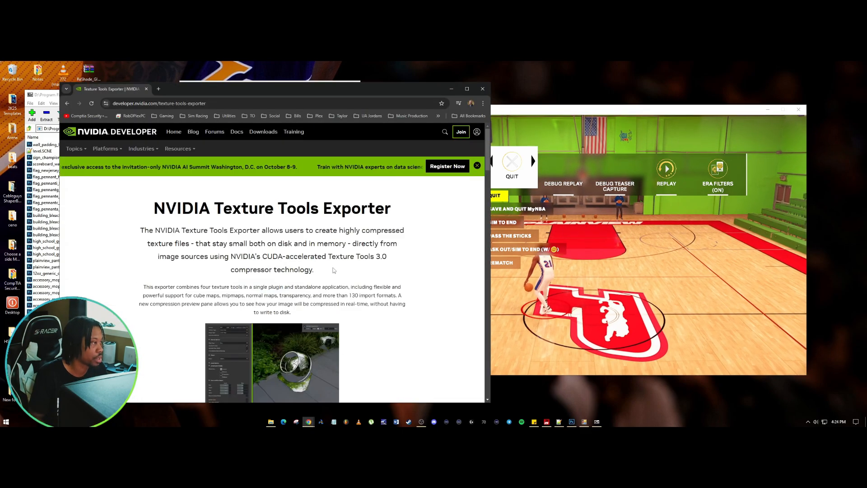
{"action": "left_click_drag", "start_coordinate": [155, 210], "coordinate": [421, 207]}
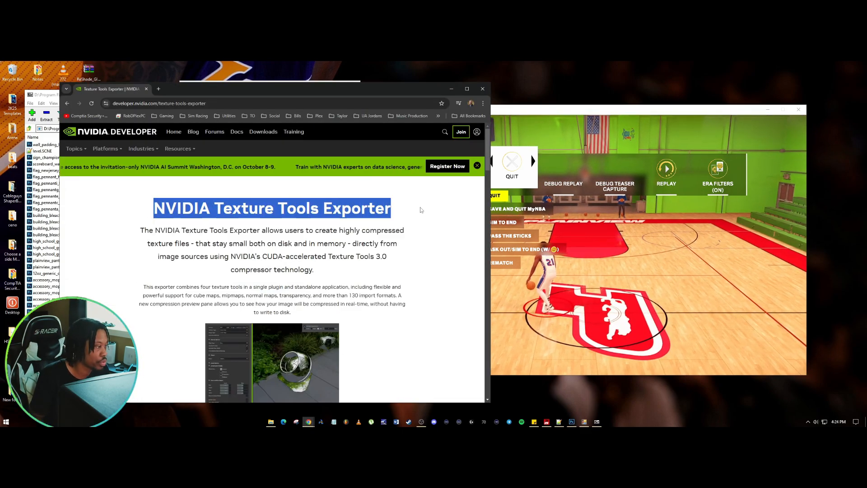
{"action": "scroll", "coordinate": [419, 217], "scroll_direction": "down", "scroll_amount": 6}
{"action": "scroll", "coordinate": [420, 225], "scroll_direction": "down", "scroll_amount": 5}
{"action": "scroll", "coordinate": [419, 224], "scroll_direction": "up", "scroll_amount": 3}
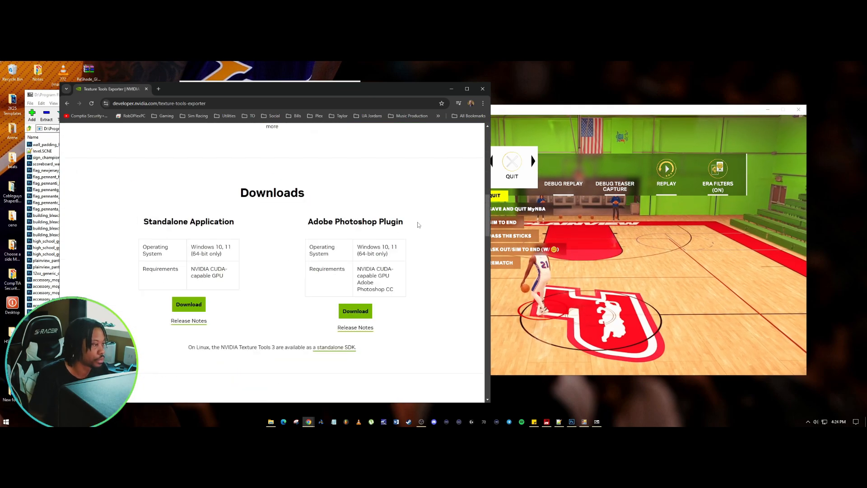
Examine the Adobe Photoshop Plugin and Standalone Application download options and their requirements, and put the browser away.
{"action": "left_click_drag", "start_coordinate": [309, 217], "coordinate": [399, 310]}
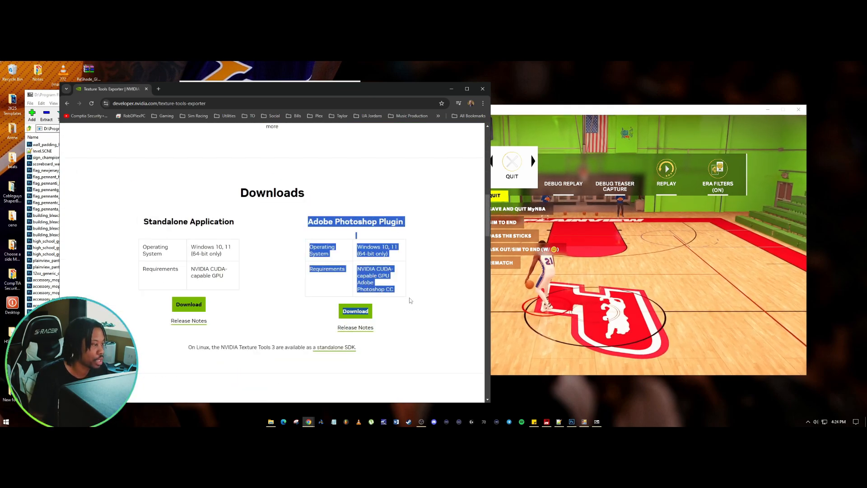
{"action": "left_click", "coordinate": [410, 301]}
{"action": "left_click_drag", "start_coordinate": [131, 225], "coordinate": [253, 321]}
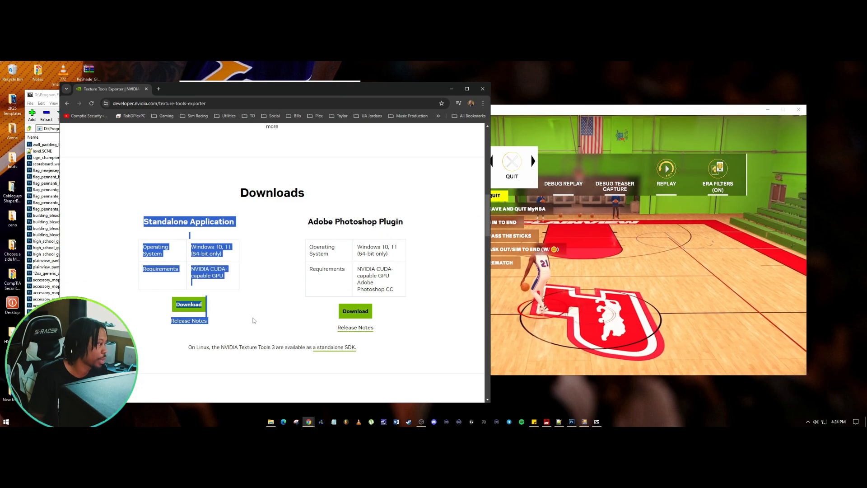
{"action": "left_click", "coordinate": [264, 223]}
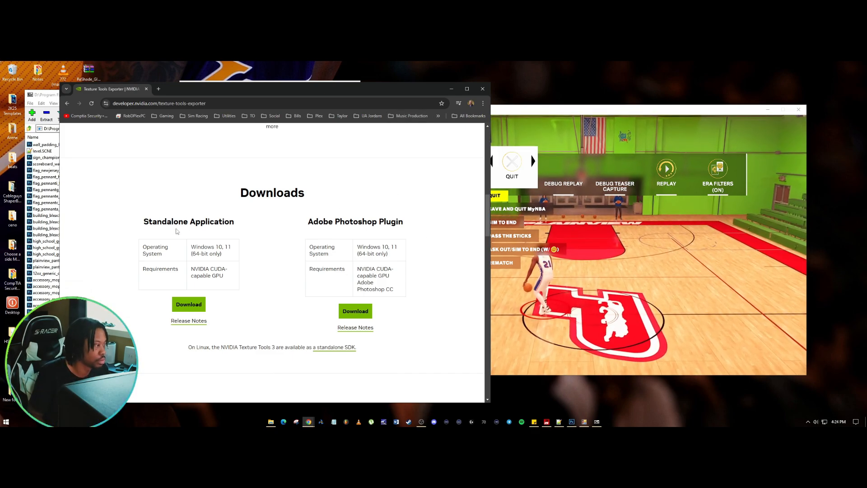
{"action": "mouse_move", "coordinate": [279, 89]}
{"action": "left_mouse_down"}
{"action": "mouse_move", "coordinate": [286, 83]}
{"action": "mouse_move", "coordinate": [272, 85]}
{"action": "mouse_move", "coordinate": [272, 69]}
{"action": "mouse_move", "coordinate": [274, 91]}
{"action": "mouse_move", "coordinate": [273, 68]}
{"action": "mouse_move", "coordinate": [273, 99]}
{"action": "mouse_move", "coordinate": [270, 79]}
{"action": "mouse_move", "coordinate": [285, 76]}
{"action": "left_mouse_up"}
{"action": "left_click_drag", "start_coordinate": [190, 155], "coordinate": [330, 182]}
{"action": "left_click", "coordinate": [444, 78]}
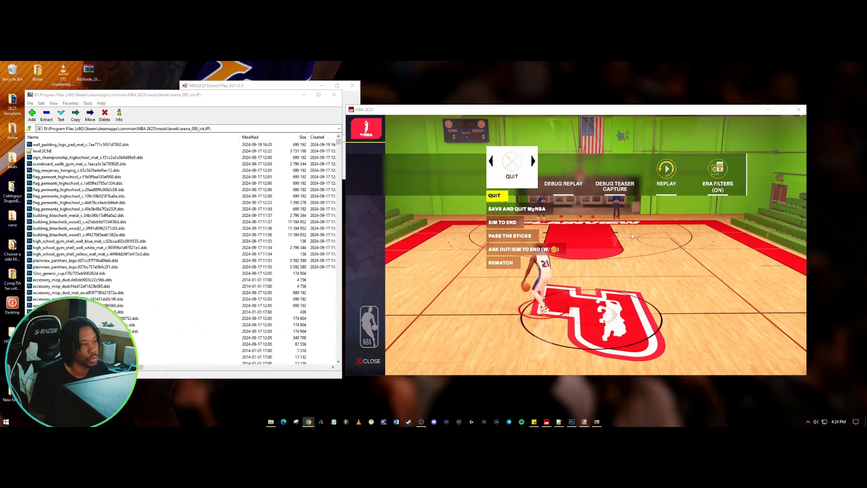
{"action": "left_click_drag", "start_coordinate": [609, 111], "coordinate": [575, 106]}
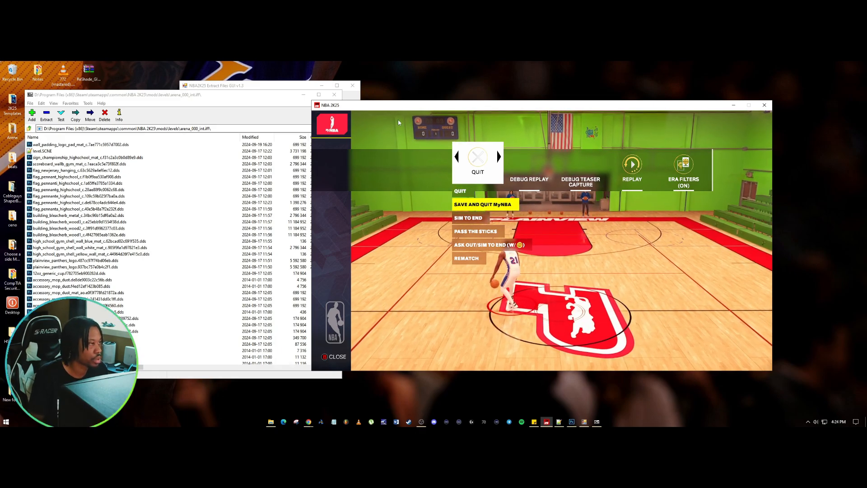
{"action": "left_click_drag", "start_coordinate": [409, 107], "coordinate": [444, 102]}
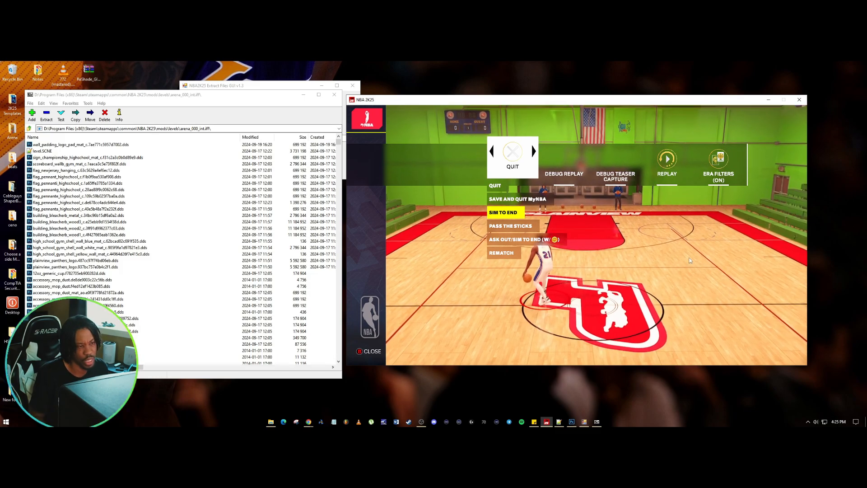
{"action": "left_click_drag", "start_coordinate": [90, 92], "coordinate": [117, 90]}
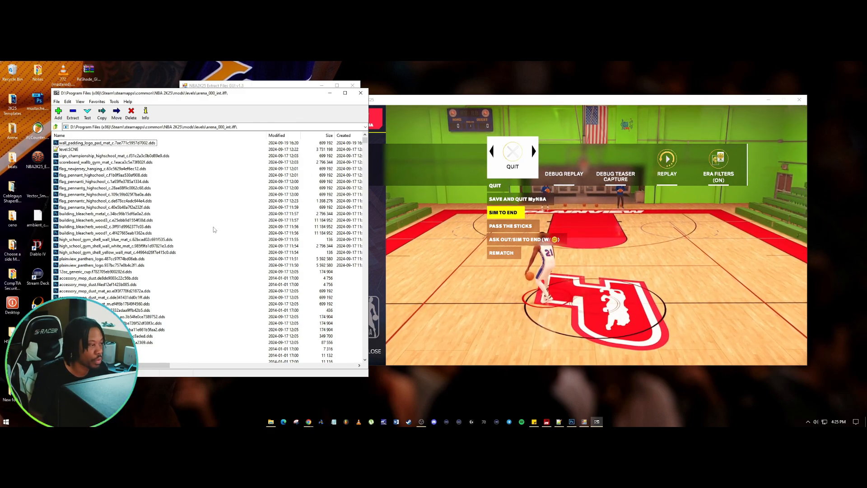
Switch to Notepad++ to check the Format entry of the wall_padding_logo_pad_mat_c texture in level.SCNE, and return to Photoshop.
{"action": "left_click", "coordinate": [572, 422]}
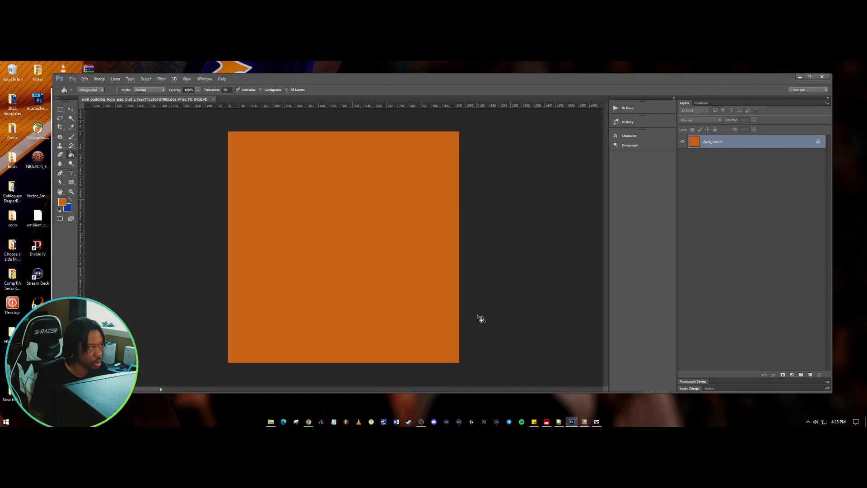
{"action": "left_click", "coordinate": [560, 423]}
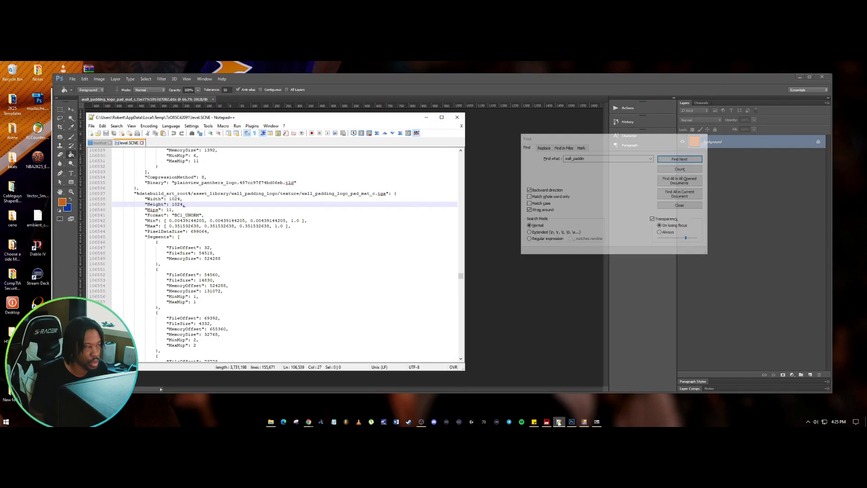
{"action": "left_click", "coordinate": [201, 216]}
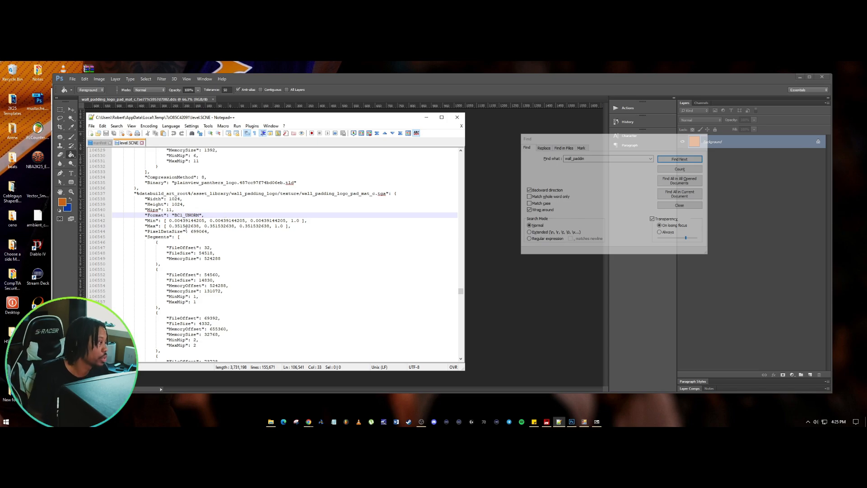
{"action": "left_click_drag", "start_coordinate": [145, 215], "coordinate": [208, 214]}
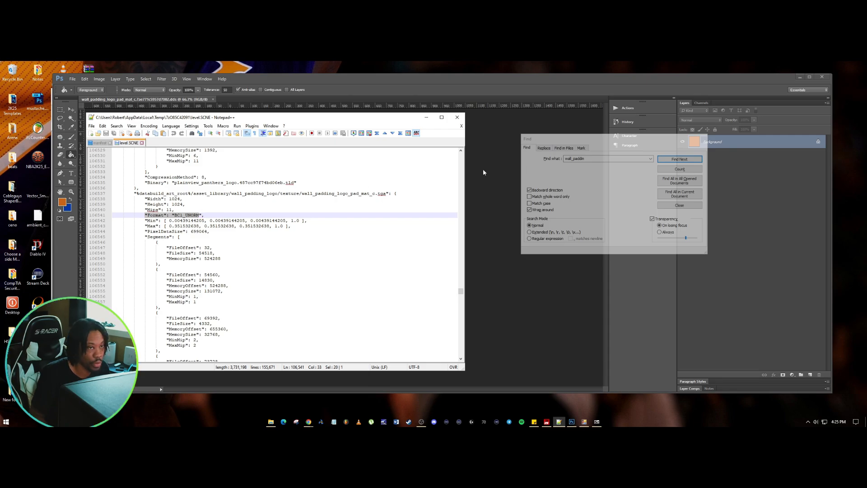
{"action": "left_click", "coordinate": [754, 164]}
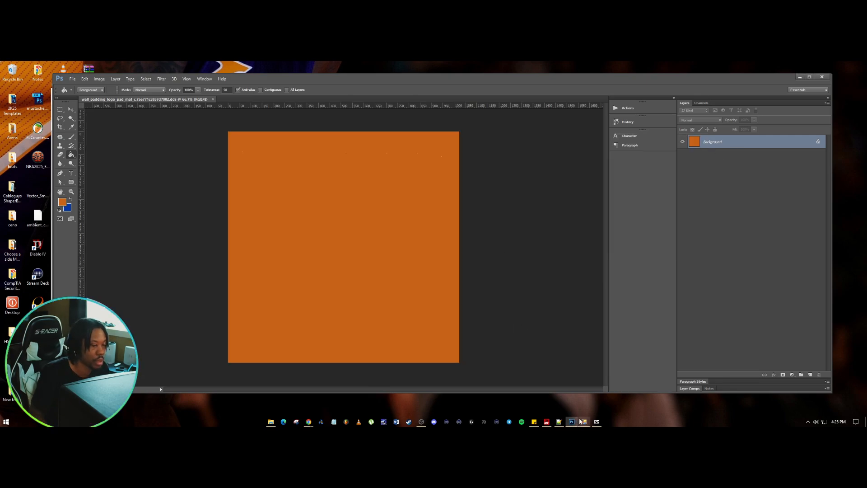
{"action": "left_click", "coordinate": [559, 421]}
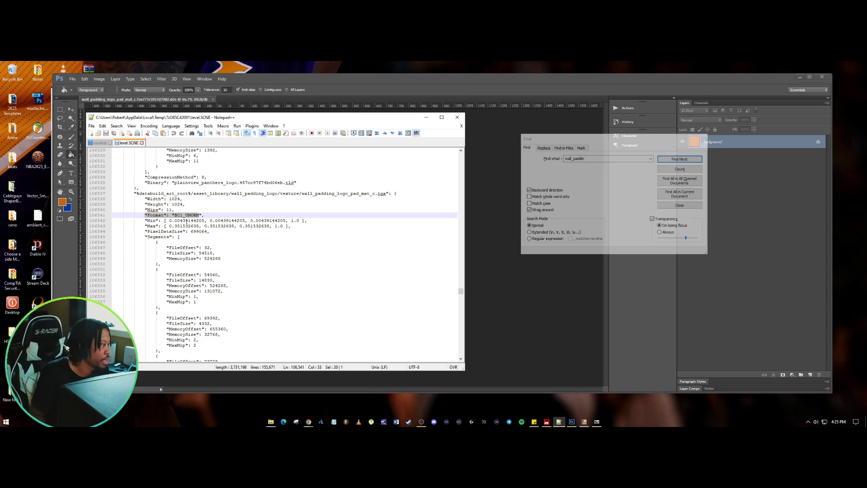
{"action": "left_click", "coordinate": [783, 199]}
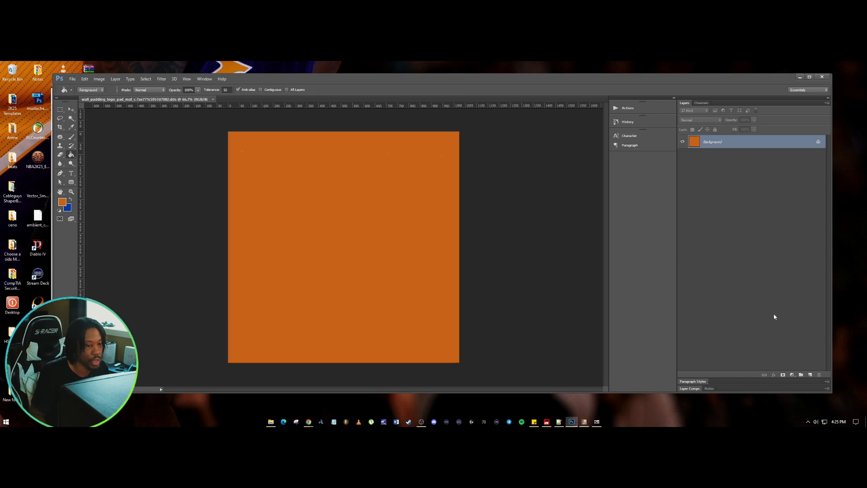
Convert the locked Background of the orange wall padding texture into a regular layer.
{"action": "double_click", "coordinate": [788, 147]}
{"action": "left_click", "coordinate": [384, 175]}
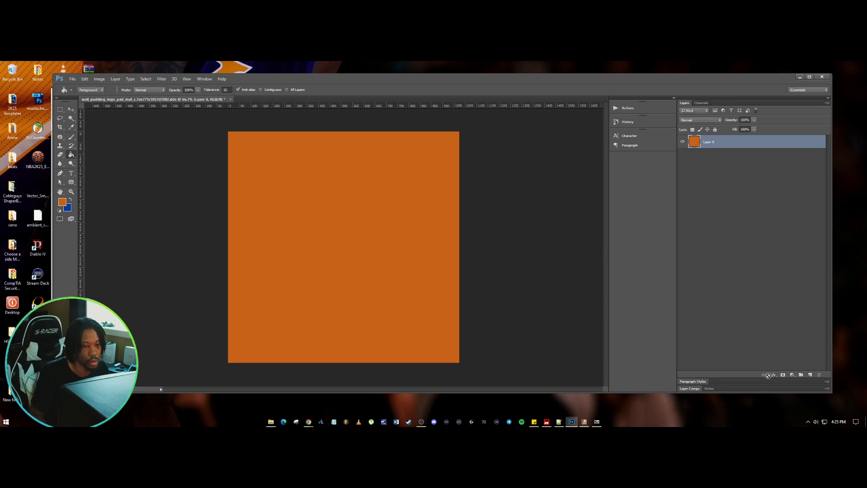
Add a temporary blank layer, toggle the visibility of both layers to inspect transparency, and delete the blank layer.
{"action": "left_click", "coordinate": [811, 375]}
{"action": "left_click", "coordinate": [683, 155]}
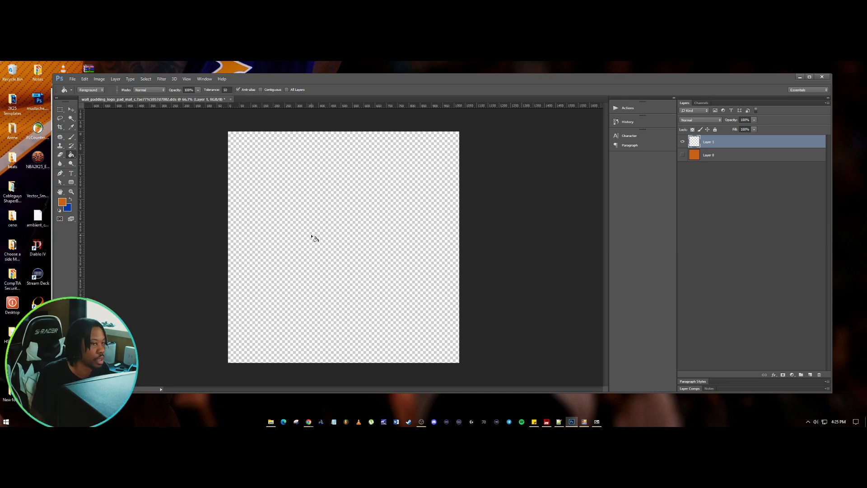
{"action": "left_click", "coordinate": [683, 155]}
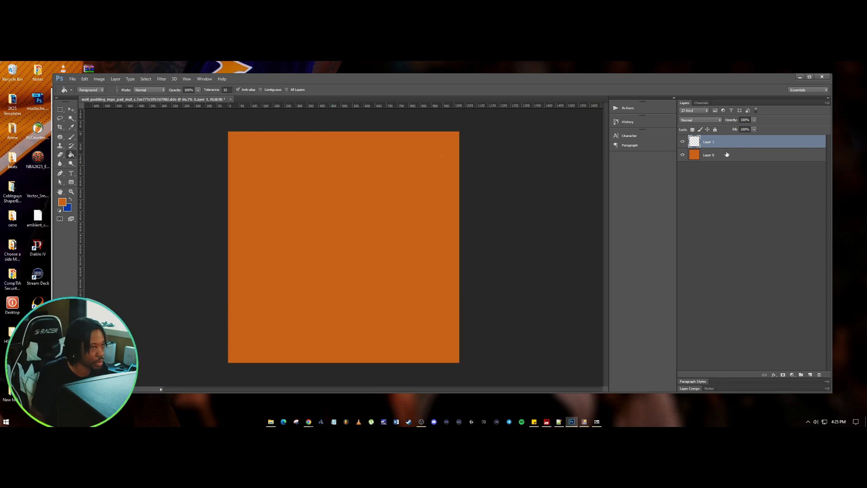
{"action": "left_click", "coordinate": [683, 142]}
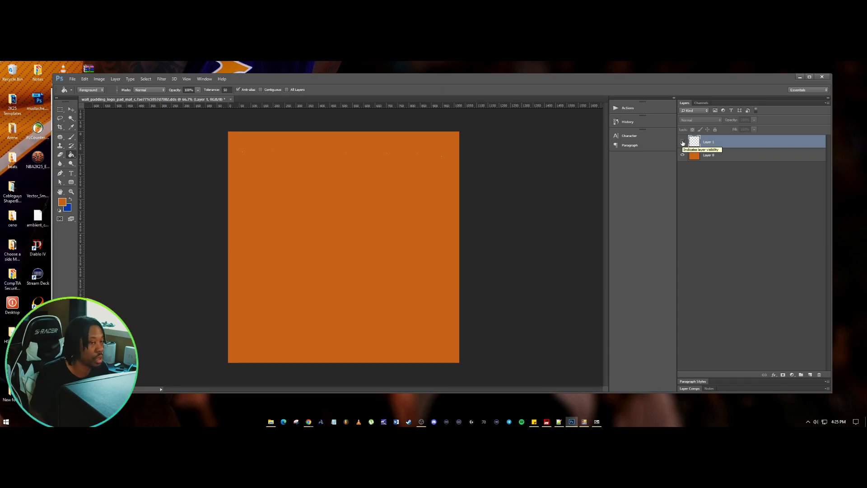
{"action": "key", "text": "Delete"}
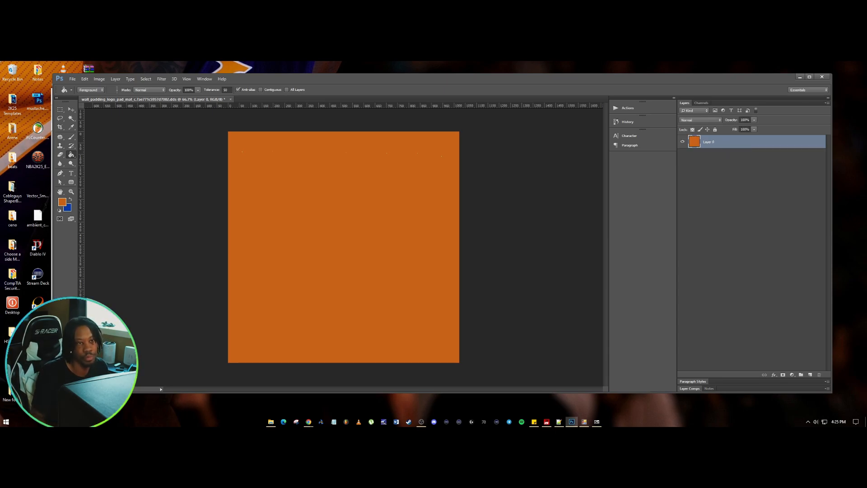
Minimize Photoshop and examine the Format, Width and Height entries of the wall padding logo texture in level.SCNE.
{"action": "left_click", "coordinate": [800, 77]}
{"action": "left_click", "coordinate": [183, 216]}
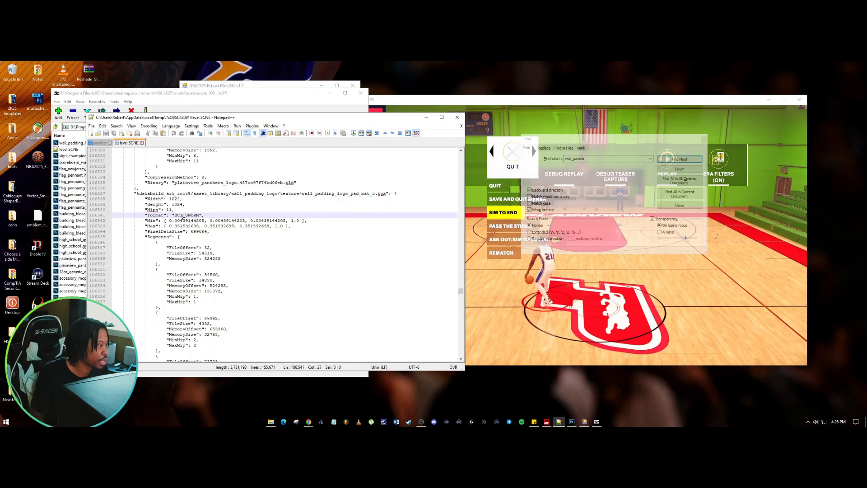
{"action": "left_click_drag", "start_coordinate": [167, 198], "coordinate": [144, 206]}
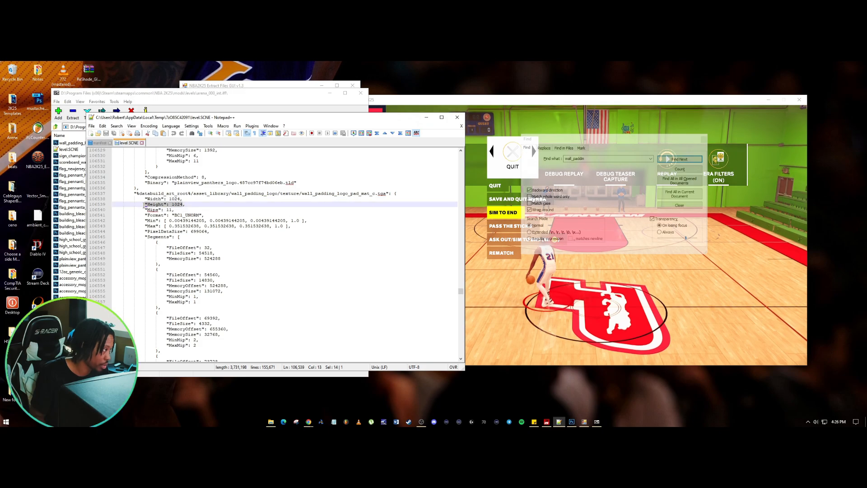
Switch to Photoshop, check the wall padding texture's pixel dimensions in Image Size, and close the dialog without changes.
{"action": "left_click", "coordinate": [572, 422]}
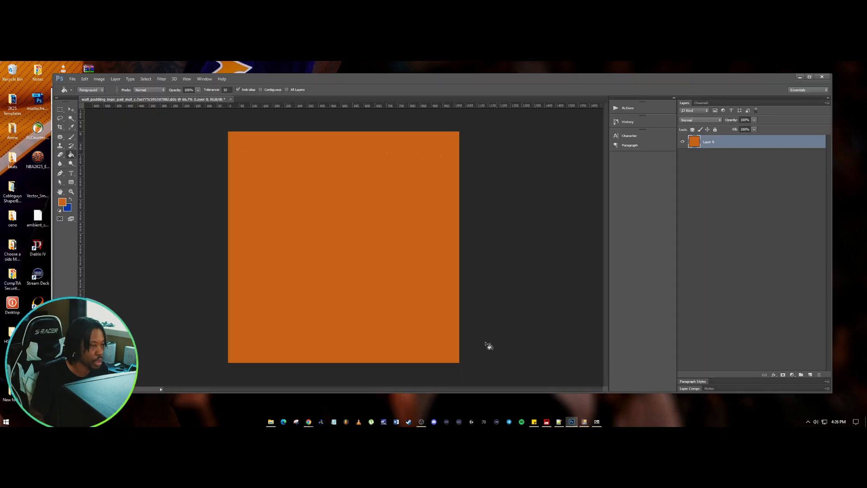
{"action": "left_click", "coordinate": [99, 78]}
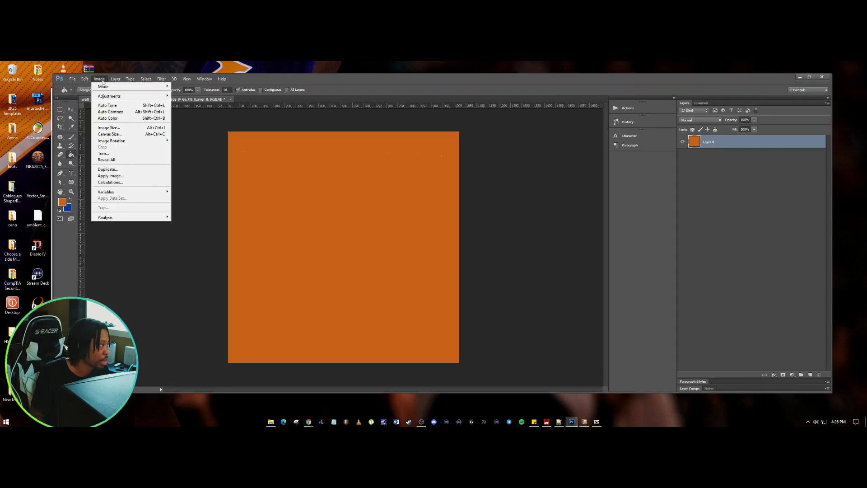
{"action": "left_click", "coordinate": [119, 129]}
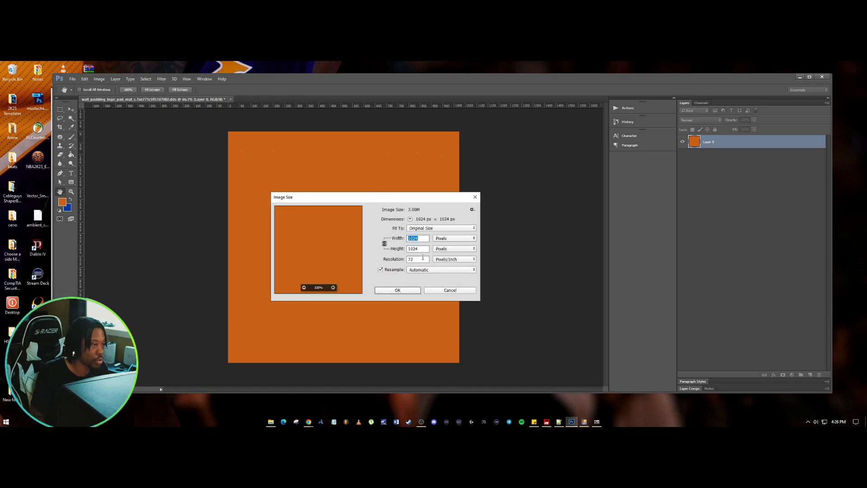
{"action": "left_click", "coordinate": [450, 291]}
{"action": "key", "text": "g"}
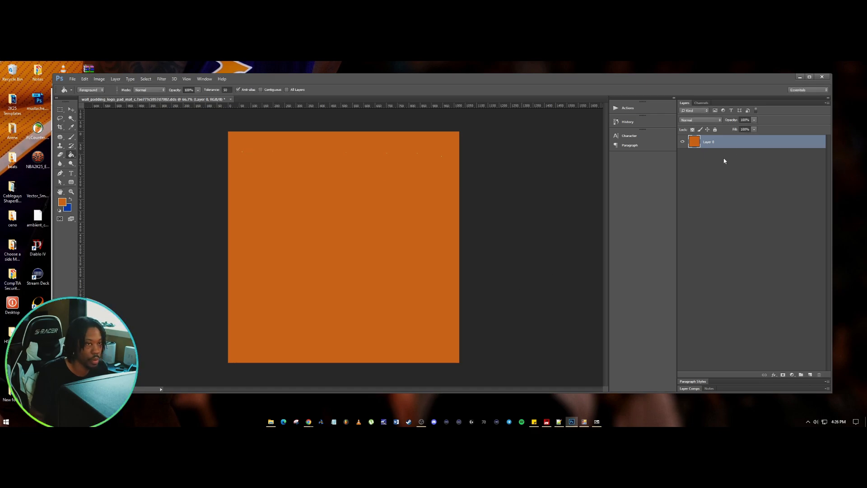
Minimize Photoshop and highlight the Width, Height, Mips and Format entries of the wall padding logo texture in level.SCNE.
{"action": "left_click", "coordinate": [800, 79]}
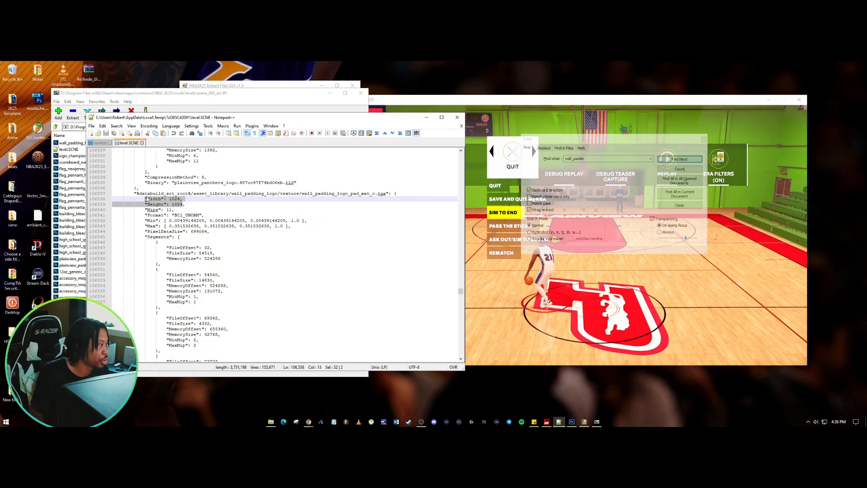
{"action": "left_click_drag", "start_coordinate": [147, 200], "coordinate": [204, 217]}
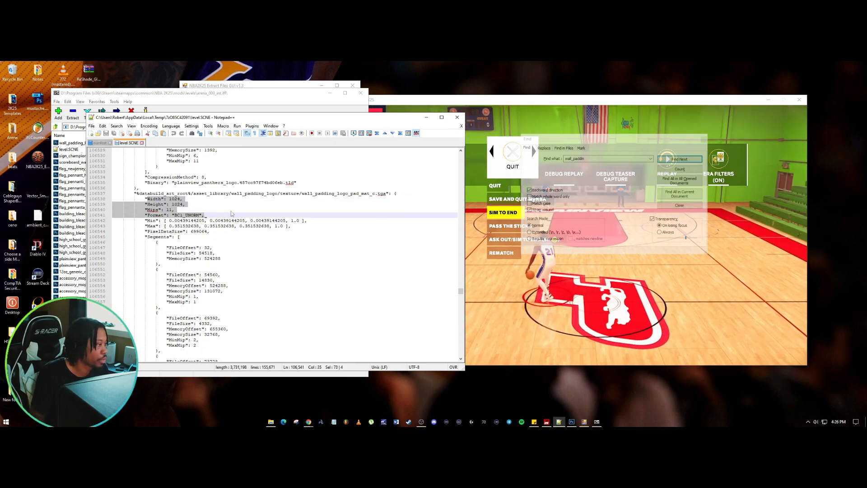
{"action": "left_click", "coordinate": [777, 287]}
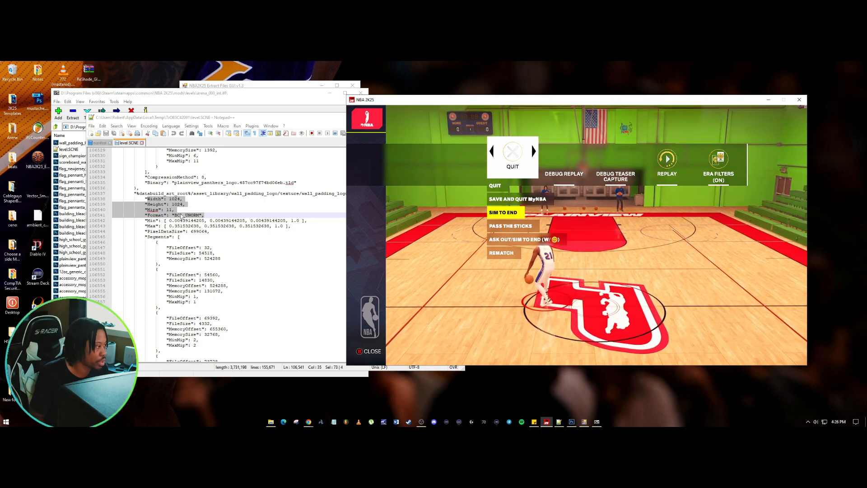
{"action": "left_click", "coordinate": [193, 219]}
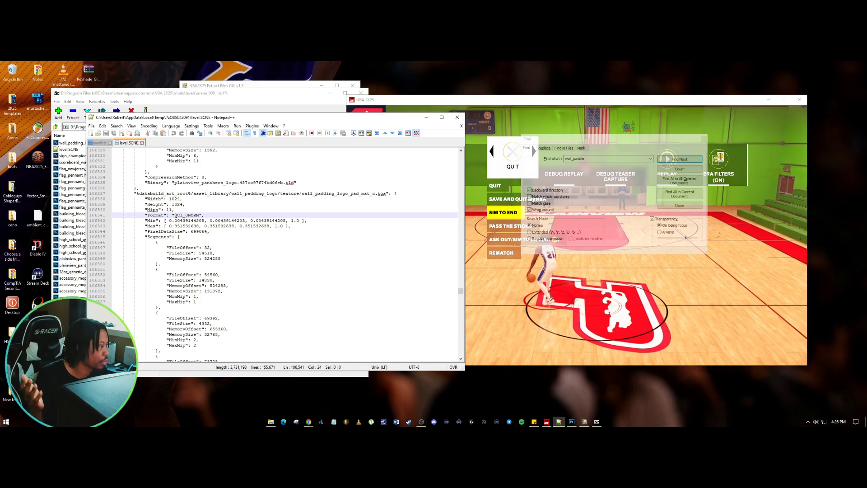
Move the NBA 2K25 and Notepad++ windows apart so they sit side by side, leaving the game in front.
{"action": "left_click", "coordinate": [519, 284]}
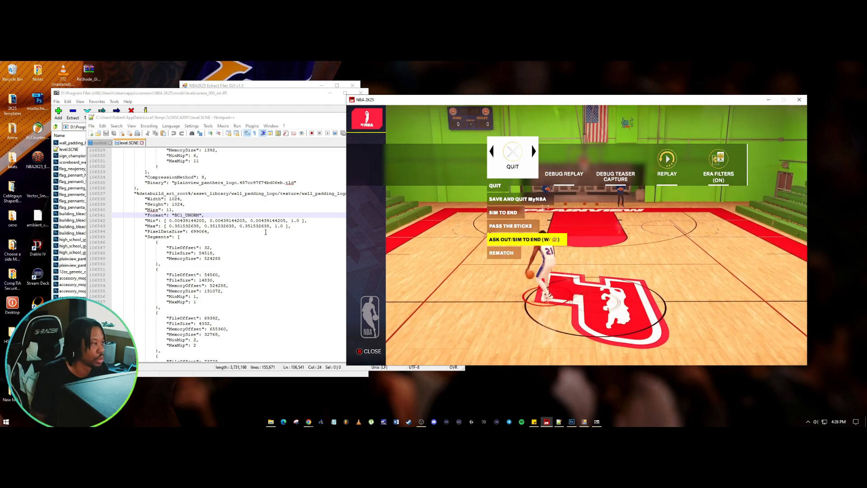
{"action": "left_click_drag", "start_coordinate": [424, 101], "coordinate": [456, 97]}
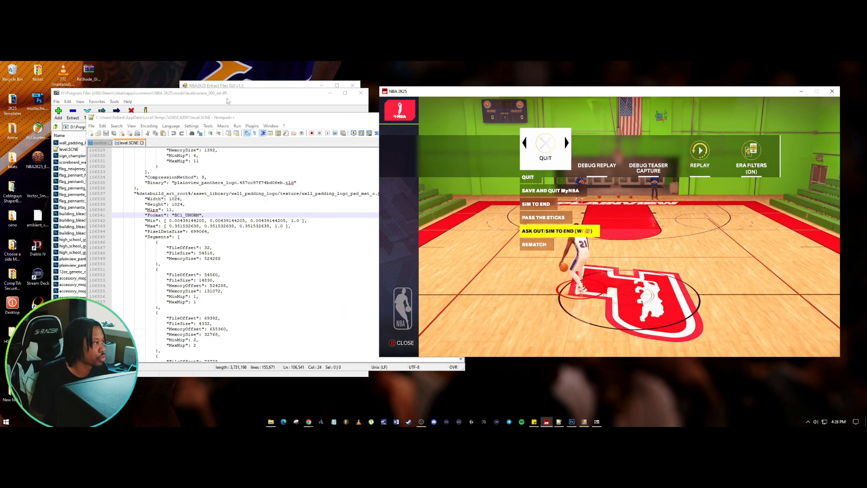
{"action": "left_click_drag", "start_coordinate": [222, 118], "coordinate": [187, 119]}
{"action": "left_click", "coordinate": [223, 126]}
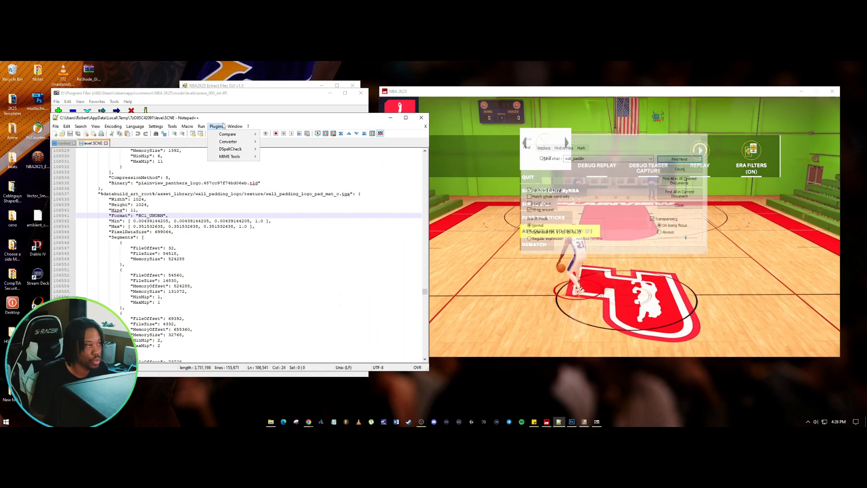
{"action": "left_click", "coordinate": [460, 102]}
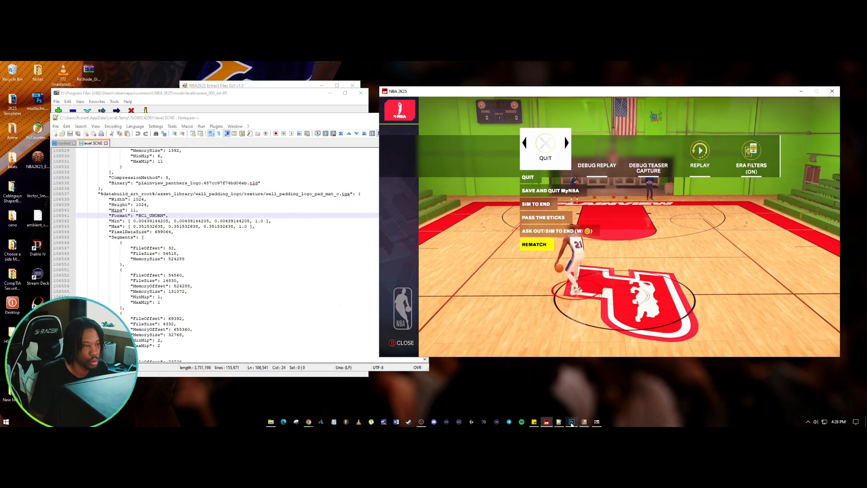
Reopen the game's pause menu and enter Photo Moments under Replay to view the wall padding behind the basket.
{"action": "key", "text": "Escape"}
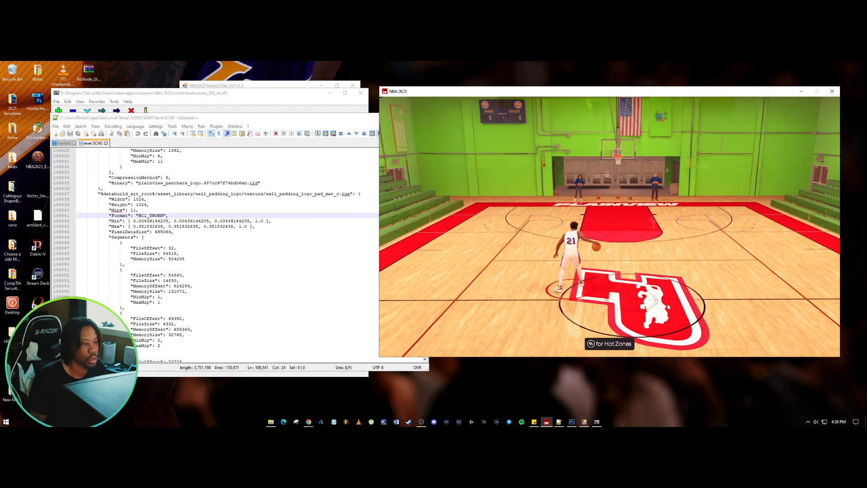
{"action": "key", "text": "Escape"}
{"action": "key", "text": "Right"}
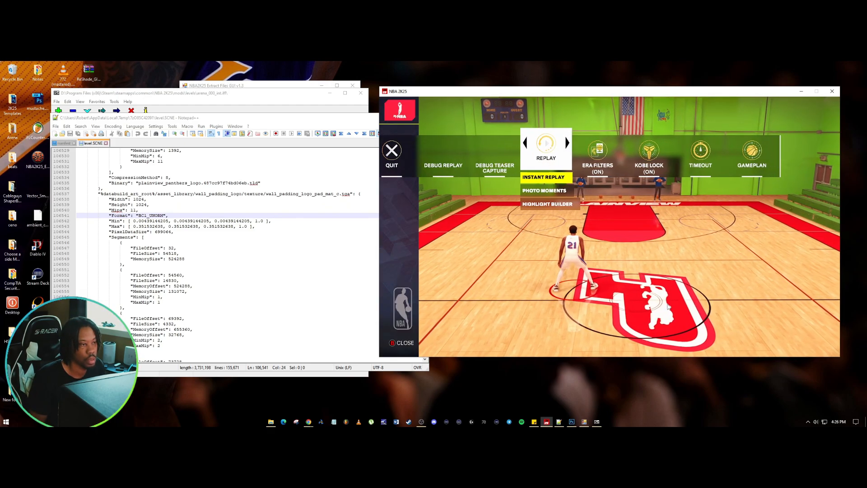
{"action": "key", "text": "Down"}
{"action": "key", "text": "Return"}
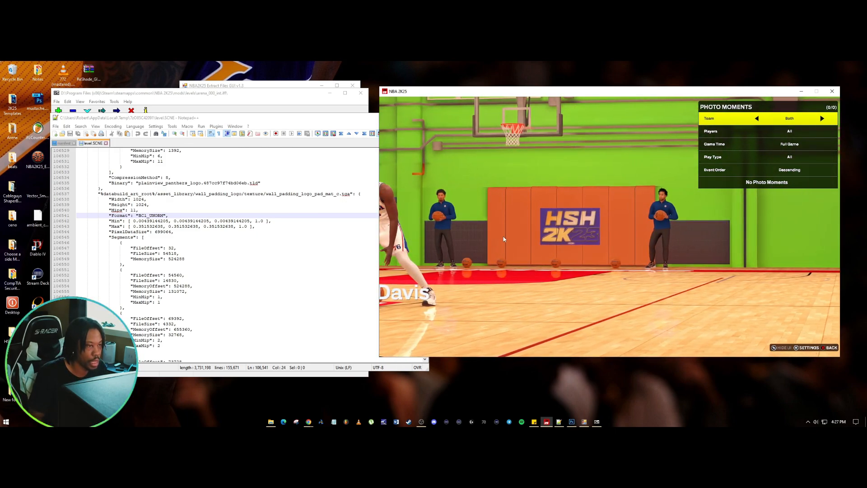
Switch to Photoshop, set the foreground color to red (RGB 255, 12, 0), and fill the wall padding texture with it.
{"action": "left_click", "coordinate": [571, 422]}
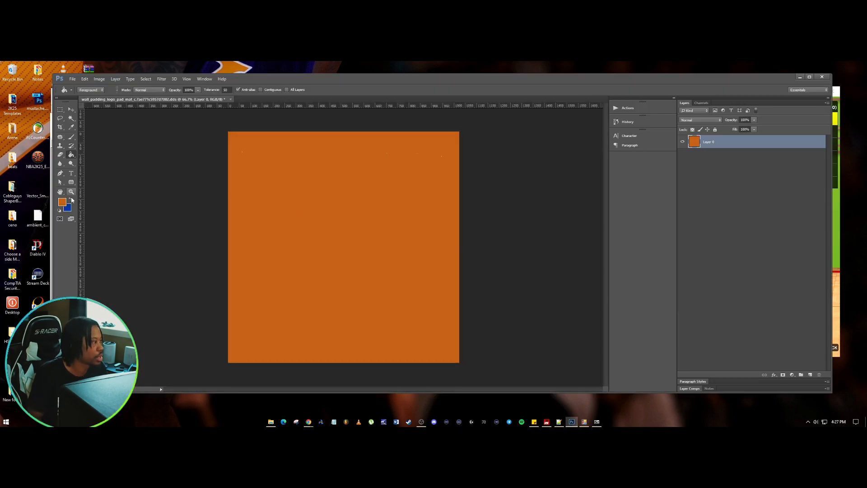
{"action": "left_click", "coordinate": [63, 201]}
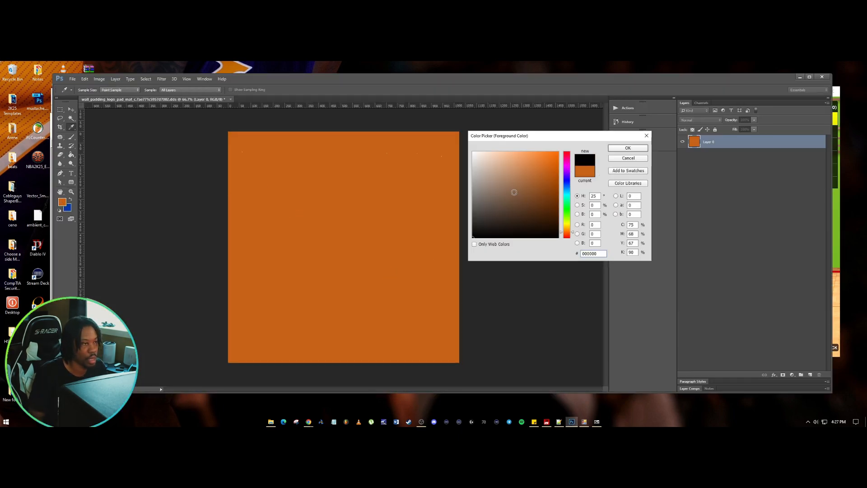
{"action": "left_click", "coordinate": [566, 194]}
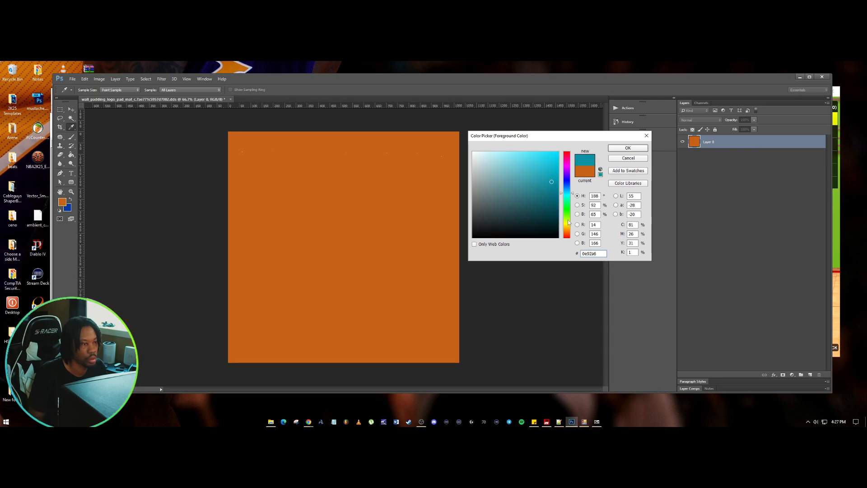
{"action": "left_click", "coordinate": [569, 220]}
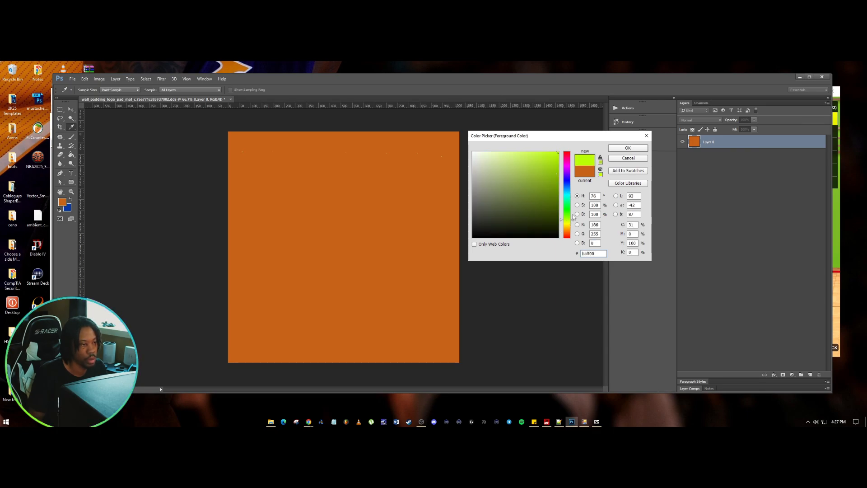
{"action": "left_click_drag", "start_coordinate": [571, 229], "coordinate": [569, 240]}
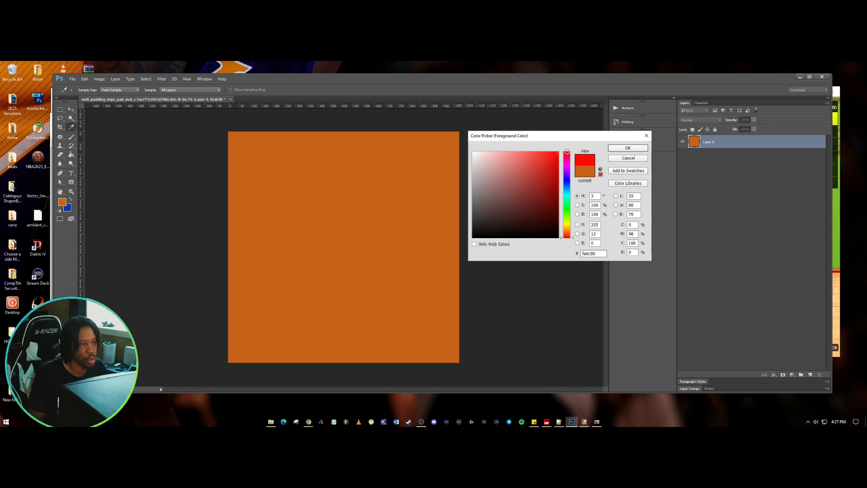
{"action": "left_click", "coordinate": [640, 149]}
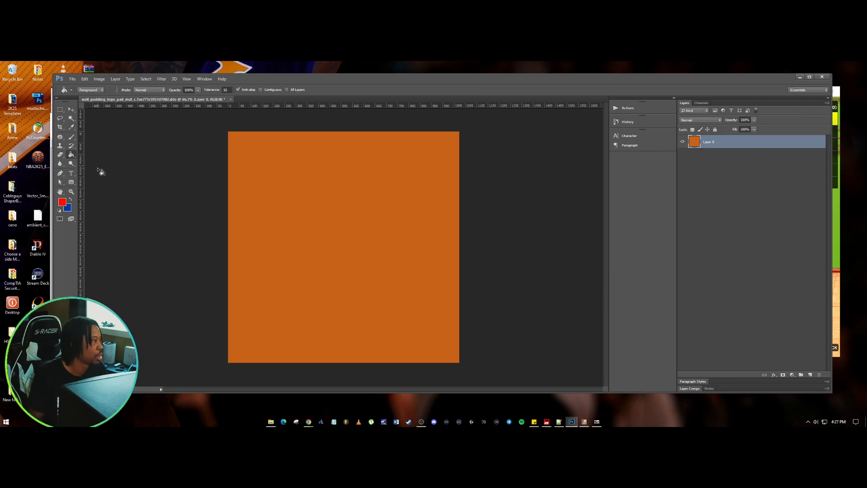
{"action": "left_click", "coordinate": [256, 197]}
Save the red texture as an NVIDIA Texture Tools DDS, replacing the existing wall_padding_logo_pad_mat_c file on the Desktop.
{"action": "left_click", "coordinate": [73, 79]}
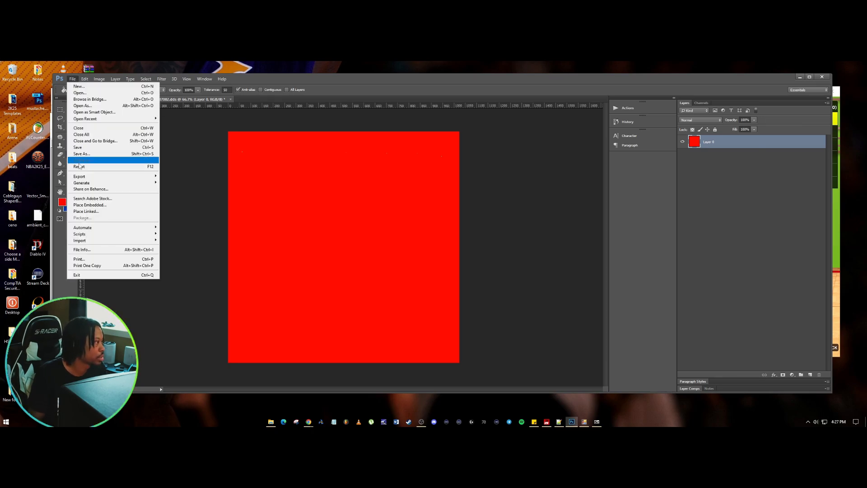
{"action": "left_click", "coordinate": [81, 154]}
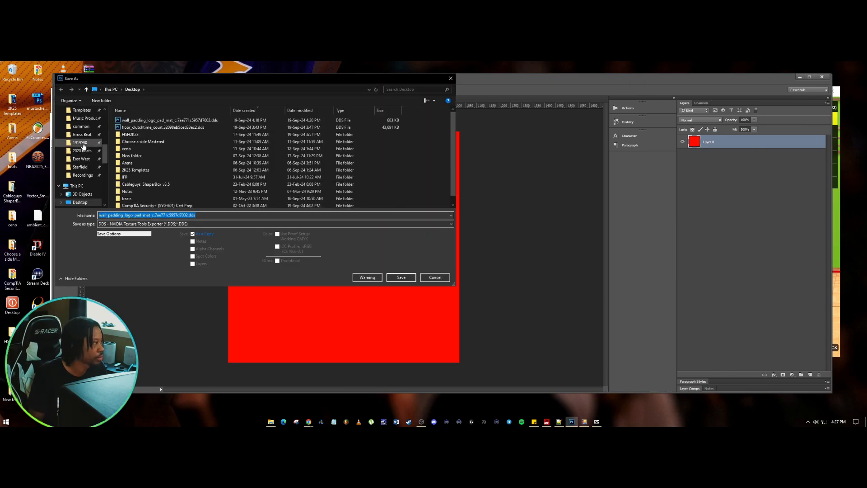
{"action": "scroll", "coordinate": [85, 162], "scroll_direction": "up", "scroll_amount": 7}
{"action": "left_click", "coordinate": [81, 141]}
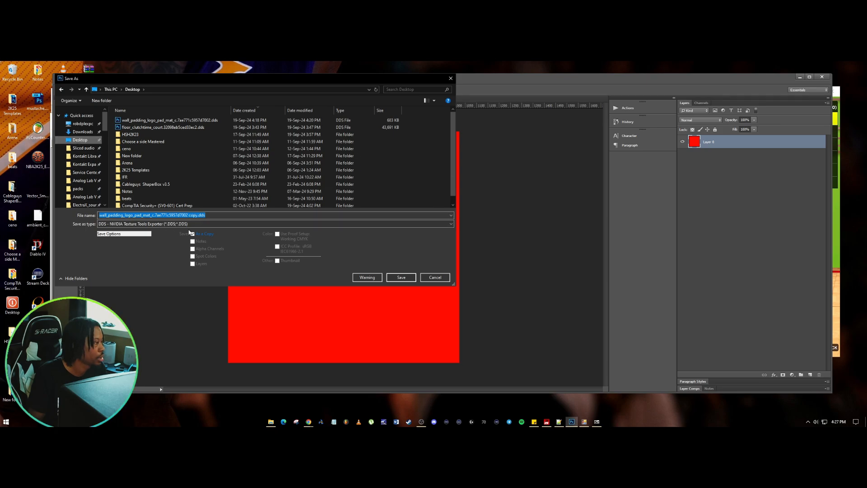
{"action": "left_click", "coordinate": [195, 121]}
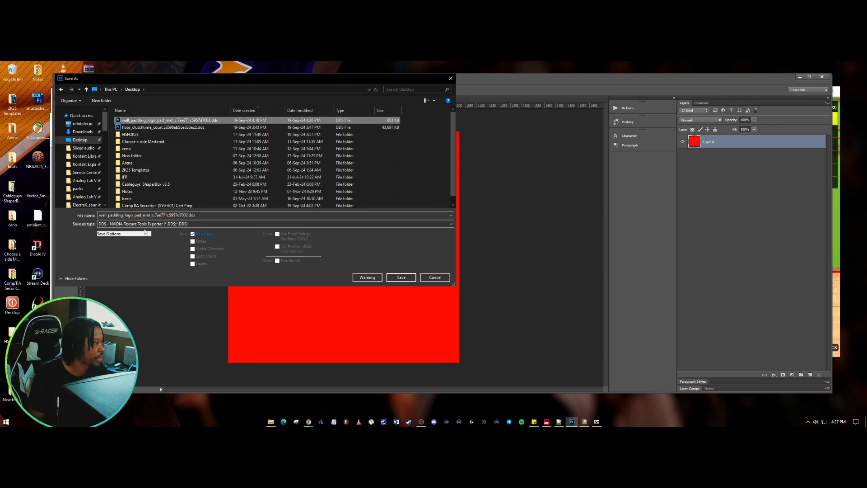
{"action": "left_click", "coordinate": [396, 278]}
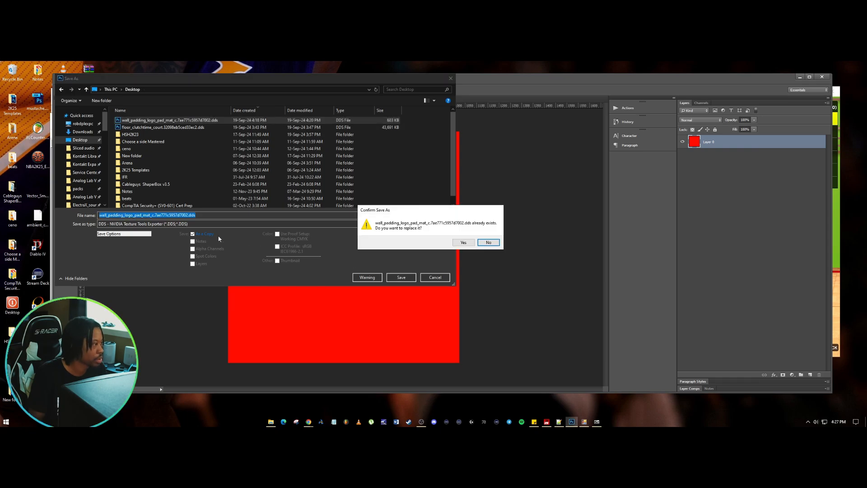
{"action": "left_click", "coordinate": [462, 243]}
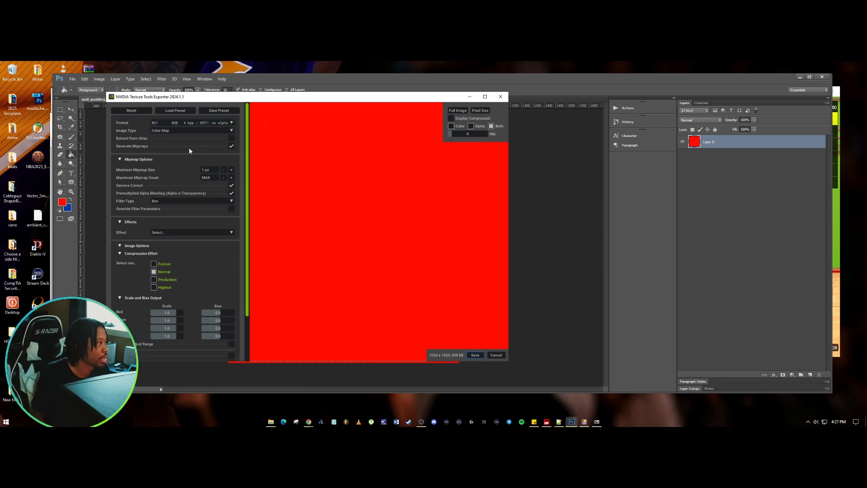
Compare the exporter's BC1 format with the Format entry in level.SCNE, and export the DDS using BC1 with mipmaps.
{"action": "left_click_drag", "start_coordinate": [233, 96], "coordinate": [315, 105]}
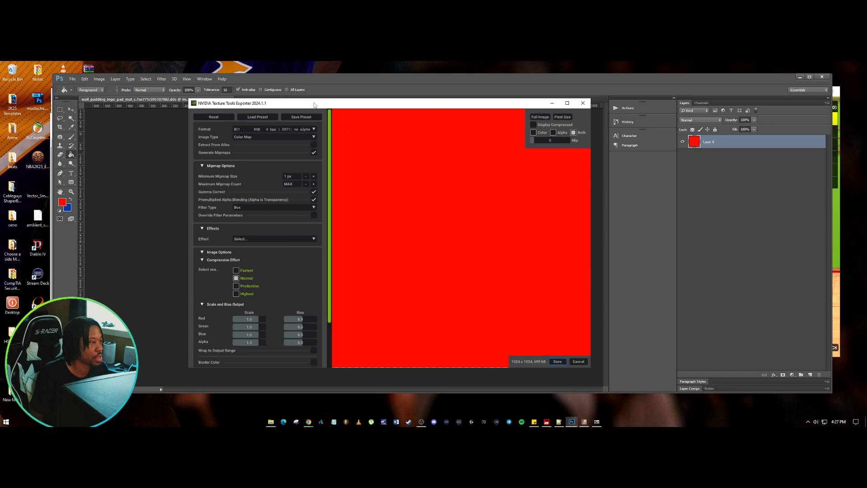
{"action": "left_click", "coordinate": [560, 422]}
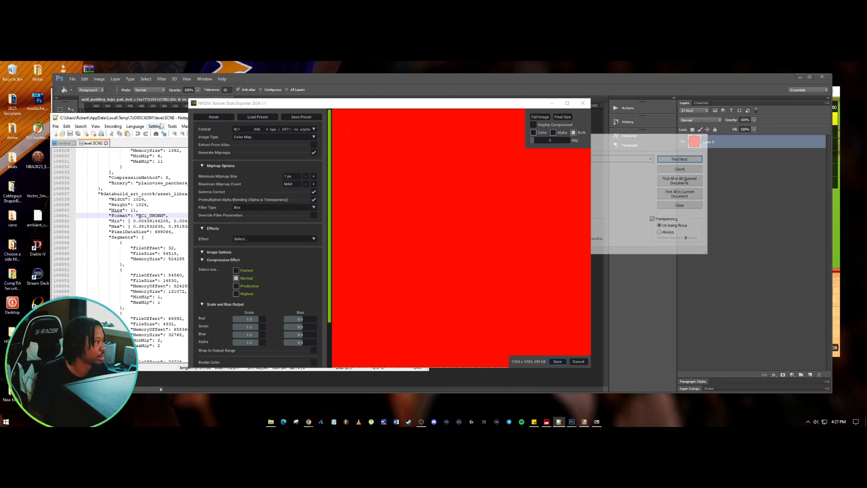
{"action": "left_click", "coordinate": [169, 188]}
{"action": "left_click", "coordinate": [149, 216]}
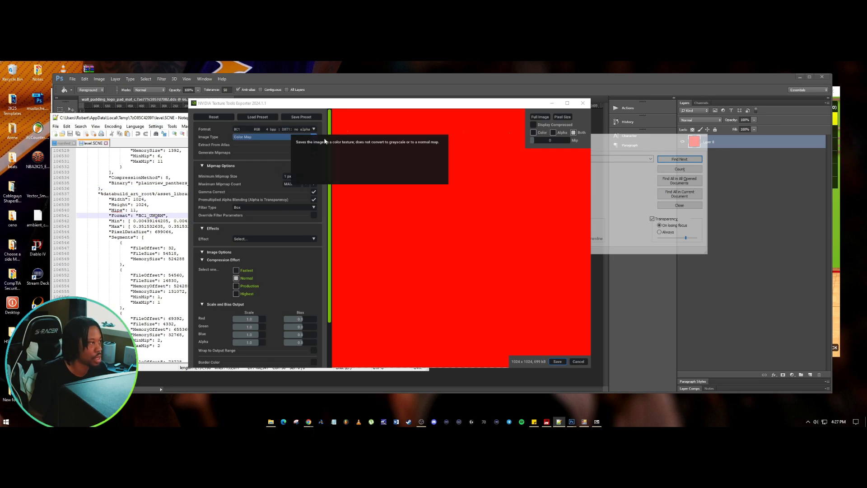
{"action": "left_click", "coordinate": [558, 364]}
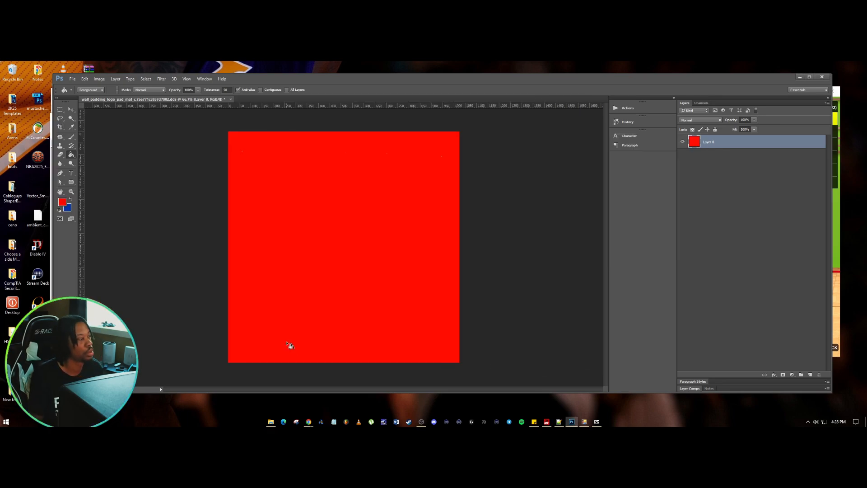
Minimize Photoshop, move the Notepad++ and archive windows clear of the desktop files, and copy the wall padding DDS into arena_000_int.iff.
{"action": "left_click", "coordinate": [801, 77]}
{"action": "left_click_drag", "start_coordinate": [361, 121], "coordinate": [553, 124]}
{"action": "left_click_drag", "start_coordinate": [158, 93], "coordinate": [242, 95]}
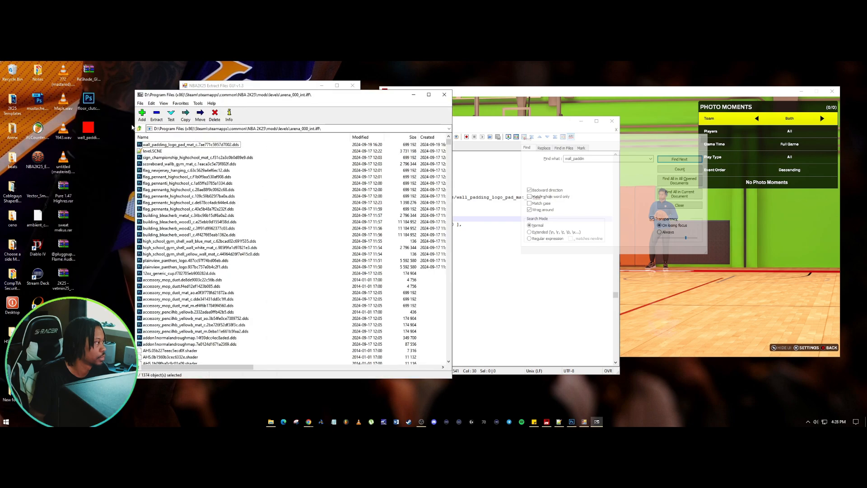
{"action": "left_click", "coordinate": [92, 153]}
{"action": "left_click_drag", "start_coordinate": [89, 135], "coordinate": [271, 163]}
{"action": "left_click_drag", "start_coordinate": [82, 134], "coordinate": [271, 201]}
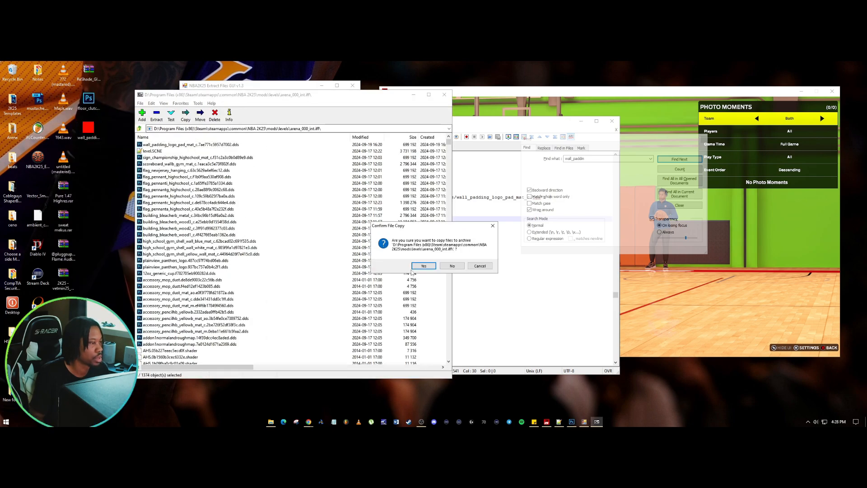
{"action": "left_click", "coordinate": [423, 266]}
Switch to NBA 2K25, leave Photo Moments, and quit the practice session to the MyNBA calendar.
{"action": "left_click", "coordinate": [770, 273]}
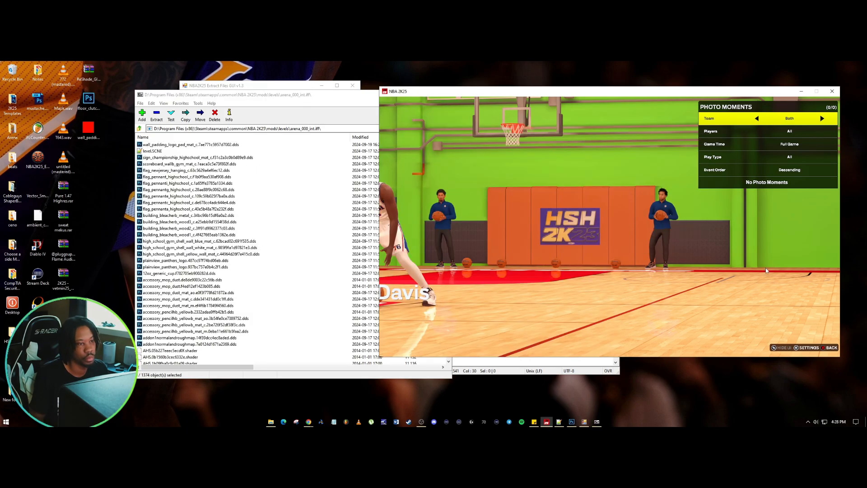
{"action": "key", "text": "Escape"}
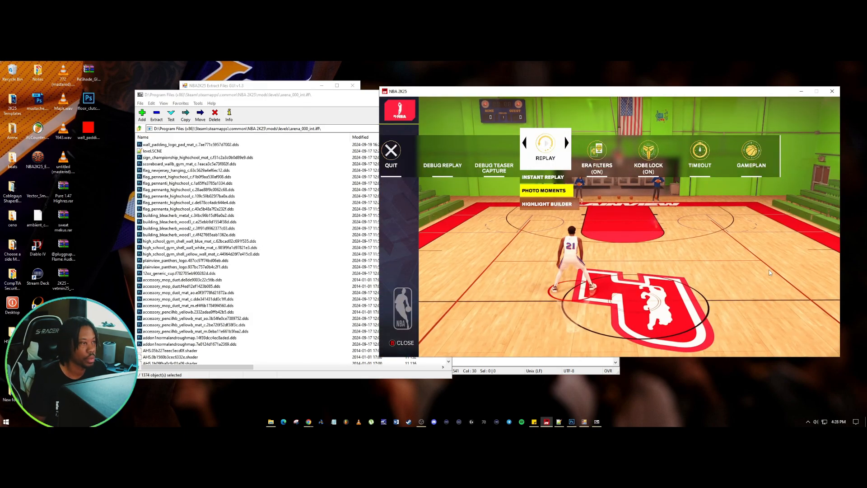
{"action": "key", "text": "Left"}
{"action": "key", "text": "Left"}
{"action": "key", "text": "Left"}
{"action": "key", "text": "Return"}
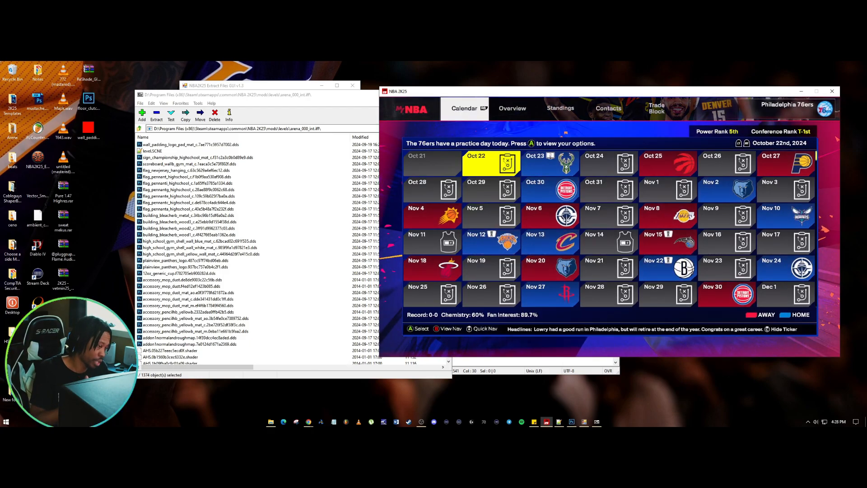
Look through the MyNBA quick navigation categories and the league's main pages for a way to exit.
{"action": "key", "text": "Escape"}
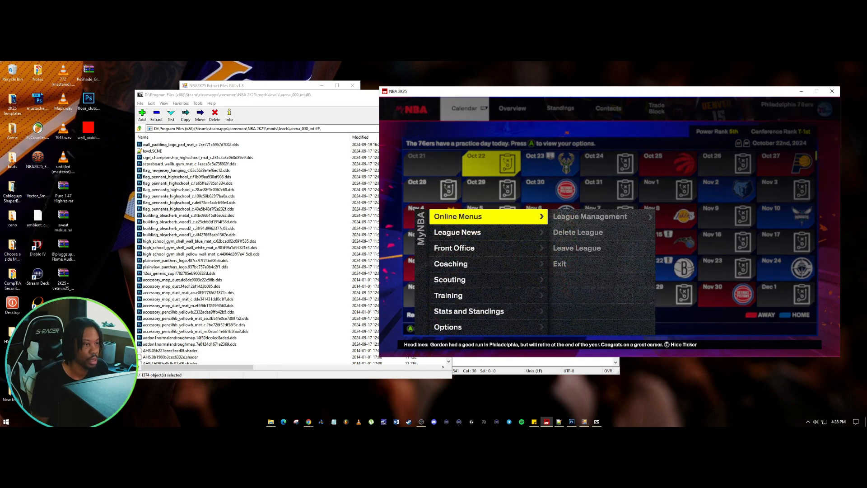
{"action": "key", "text": "Down"}
{"action": "key", "text": "Down"}
{"action": "key", "text": "Down"}
{"action": "key", "text": "Escape"}
{"action": "key", "text": "Down"}
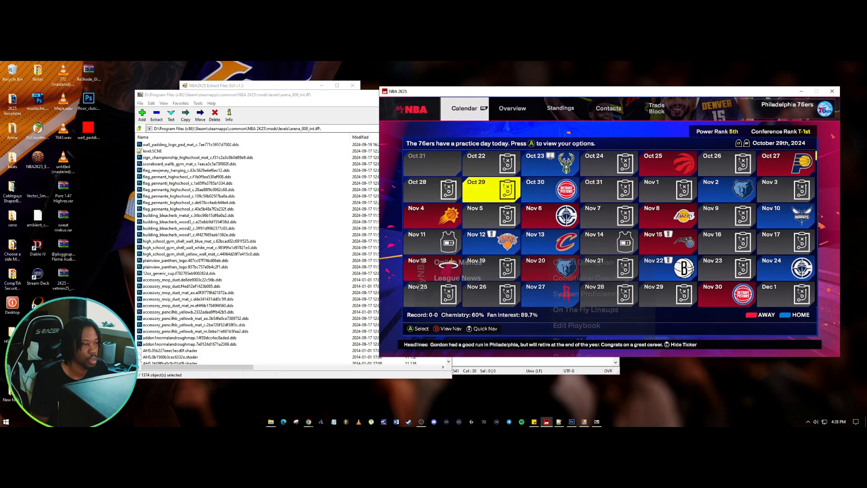
{"action": "key", "text": "Escape"}
{"action": "key", "text": "Down"}
{"action": "key", "text": "Down"}
{"action": "key", "text": "Down"}
{"action": "key", "text": "Down"}
{"action": "key", "text": "Up"}
{"action": "key", "text": "Up"}
{"action": "key", "text": "Up"}
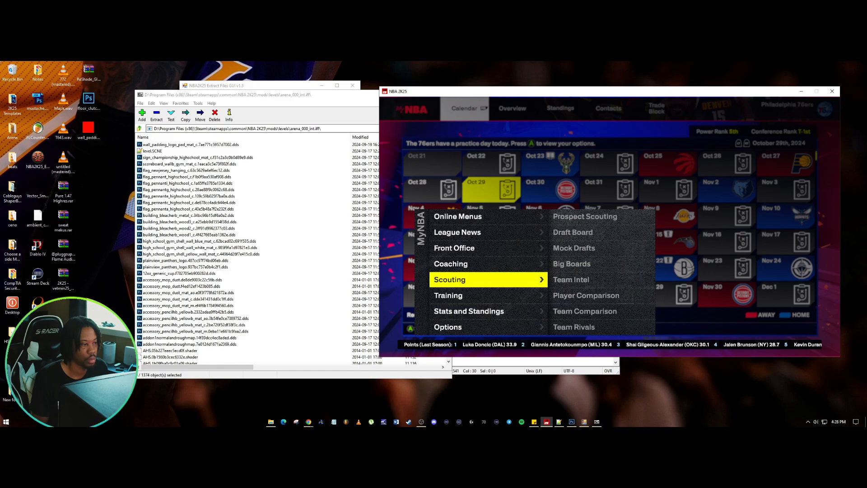
{"action": "key", "text": "Escape"}
{"action": "key", "text": "Escape"}
{"action": "key", "text": "Escape"}
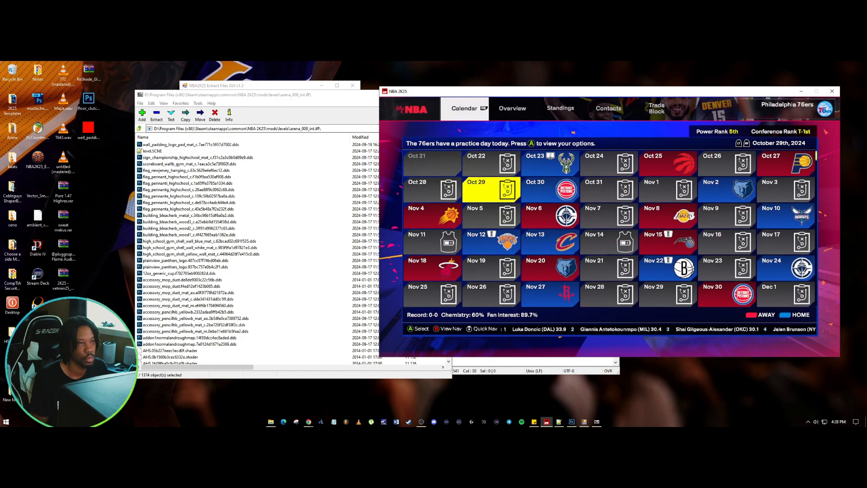
{"action": "key", "text": "e"}
{"action": "key", "text": "e"}
{"action": "key", "text": "e"}
{"action": "key", "text": "e"}
{"action": "key", "text": "q"}
{"action": "key", "text": "q"}
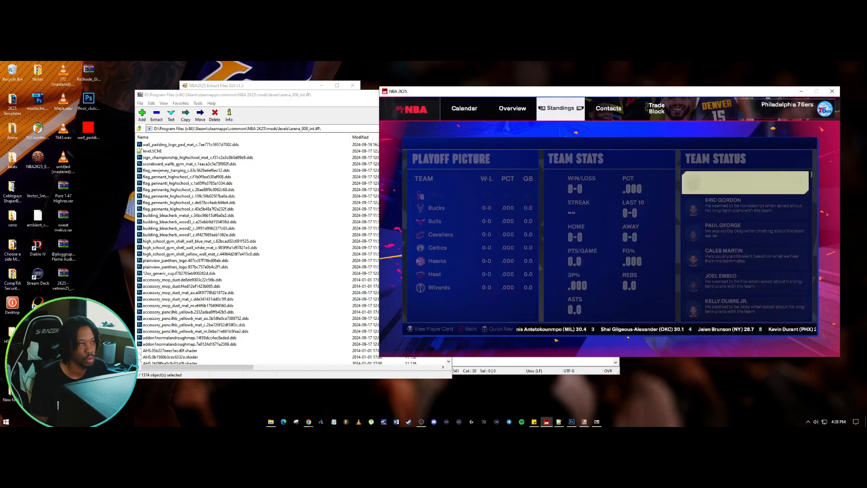
{"action": "key", "text": "q"}
{"action": "key", "text": "q"}
Check the MyNBA Options submenu for a way to leave the league.
{"action": "key", "text": "Escape"}
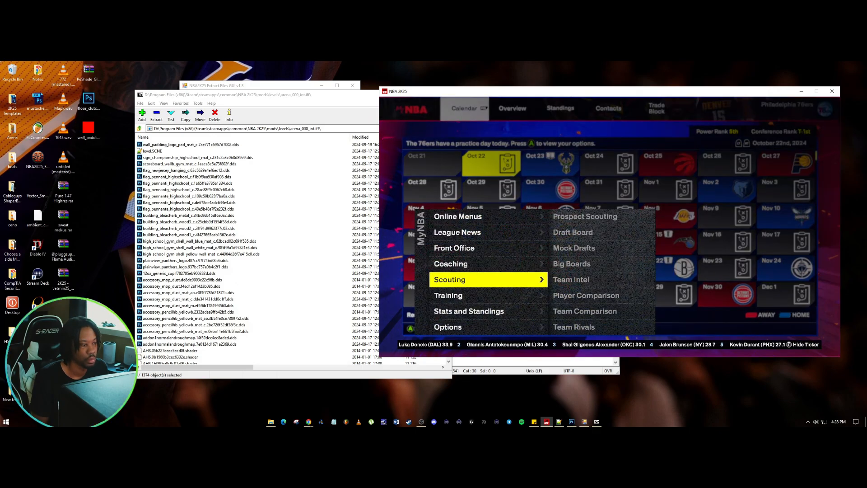
{"action": "key", "text": "Down"}
{"action": "key", "text": "Down"}
{"action": "key", "text": "Down"}
{"action": "key", "text": "Return"}
{"action": "key", "text": "Down"}
{"action": "key", "text": "Down"}
{"action": "key", "text": "Down"}
{"action": "key", "text": "Down"}
{"action": "key", "text": "Down"}
{"action": "key", "text": "Down"}
{"action": "key", "text": "Down"}
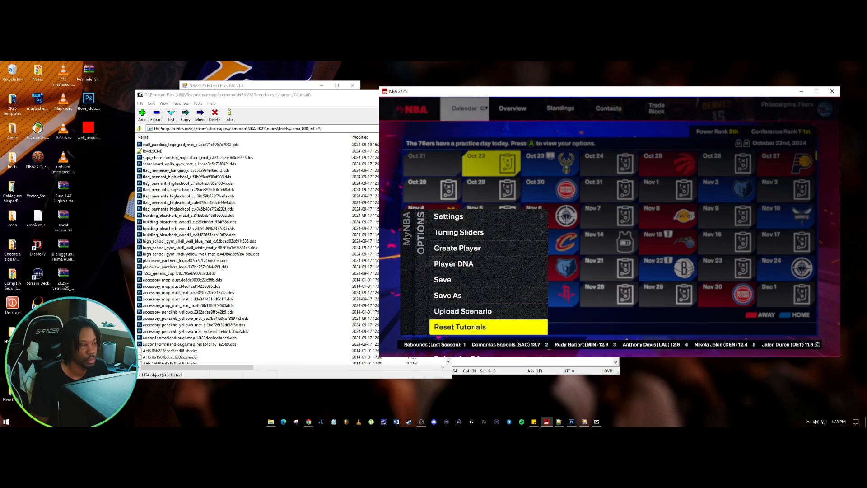
{"action": "key", "text": "Left"}
{"action": "key", "text": "Up"}
{"action": "key", "text": "Up"}
{"action": "key", "text": "Up"}
{"action": "key", "text": "Up"}
{"action": "key", "text": "Up"}
{"action": "key", "text": "Up"}
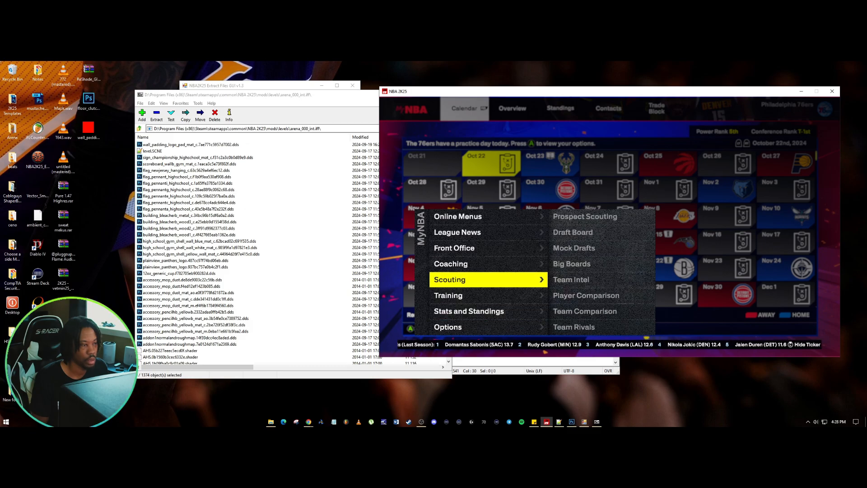
Exit the MyNBA league through Online Menus and confirm quitting without saving.
{"action": "key", "text": "Up"}
{"action": "key", "text": "Up"}
{"action": "key", "text": "Down"}
{"action": "key", "text": "Down"}
{"action": "key", "text": "Down"}
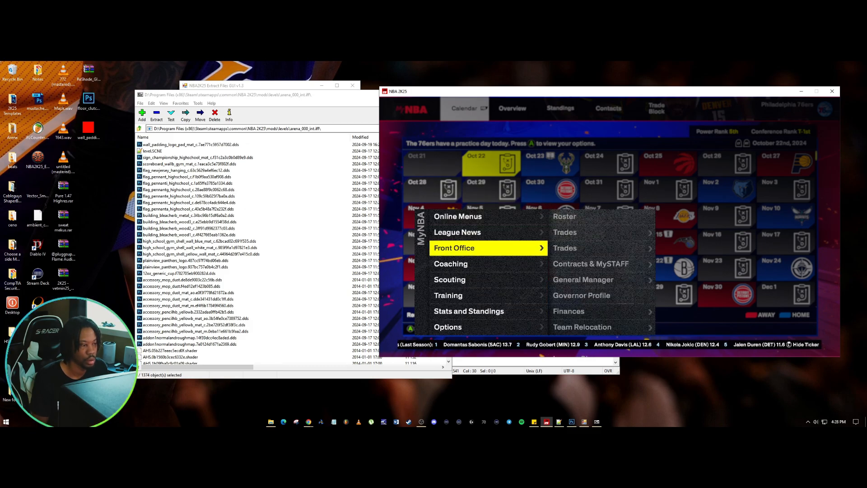
{"action": "key", "text": "Up"}
{"action": "key", "text": "Up"}
{"action": "key", "text": "Up"}
{"action": "key", "text": "Return"}
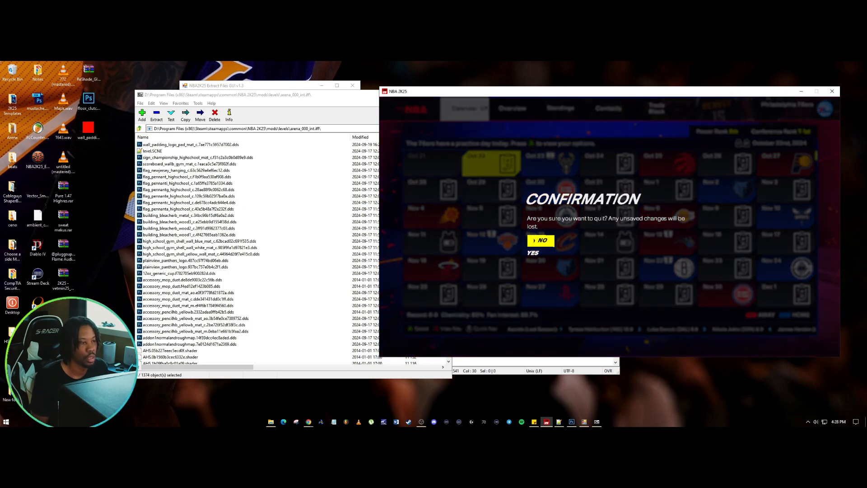
{"action": "key", "text": "Return"}
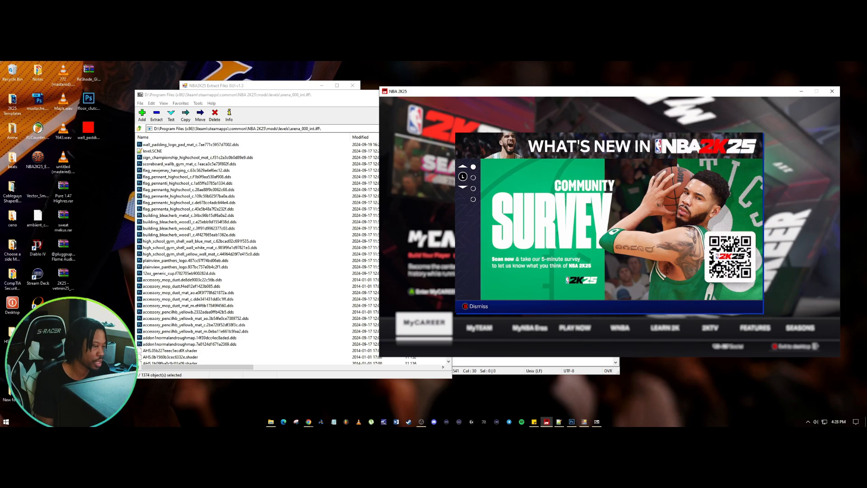
Dismiss the What's New notice, enter MyNBA mode, and load the most recent 76ers save.
{"action": "key", "text": "Escape"}
{"action": "key", "text": "Right"}
{"action": "key", "text": "Right"}
{"action": "key", "text": "Return"}
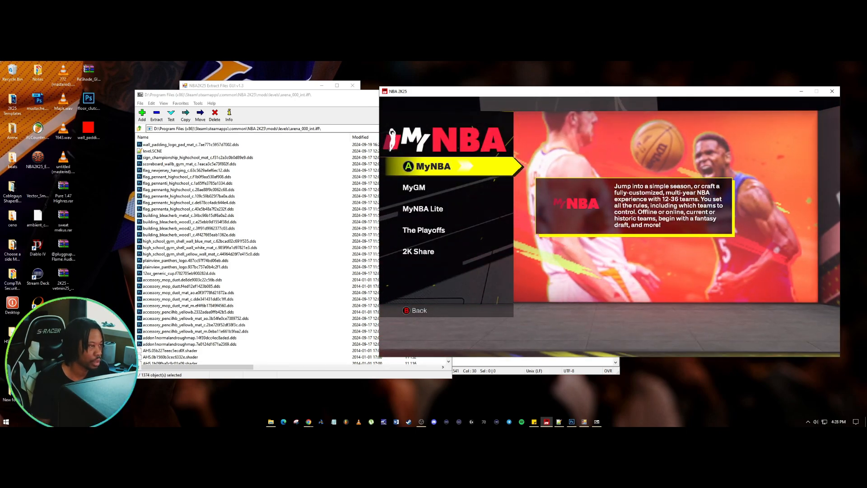
{"action": "key", "text": "Return"}
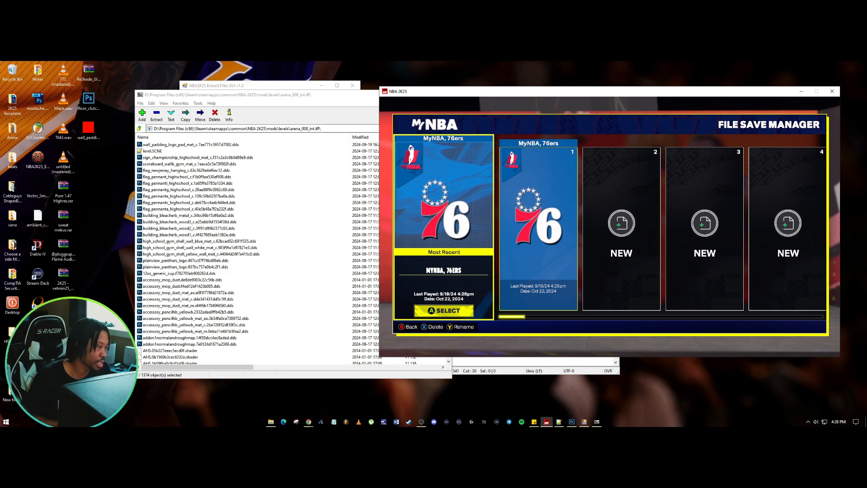
{"action": "key", "text": "Escape"}
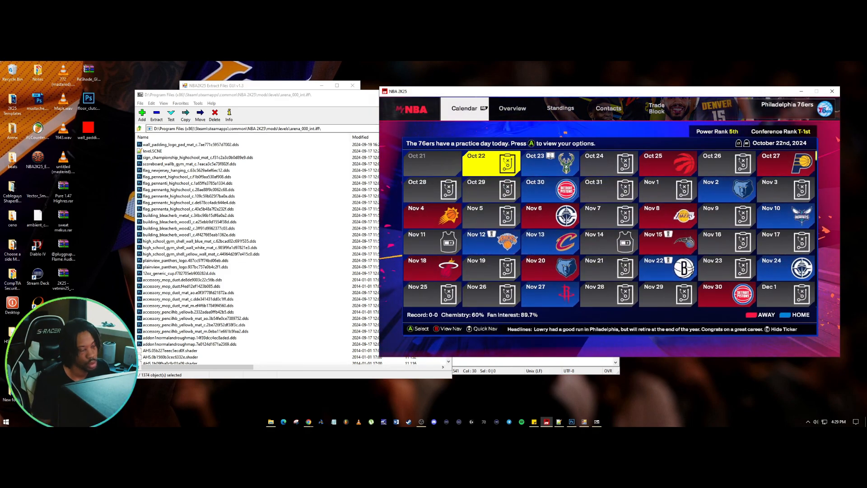
Start a FreeStyle practice and open Photo Moments from the Replay options to view the wall padding.
{"action": "key", "text": "Up"}
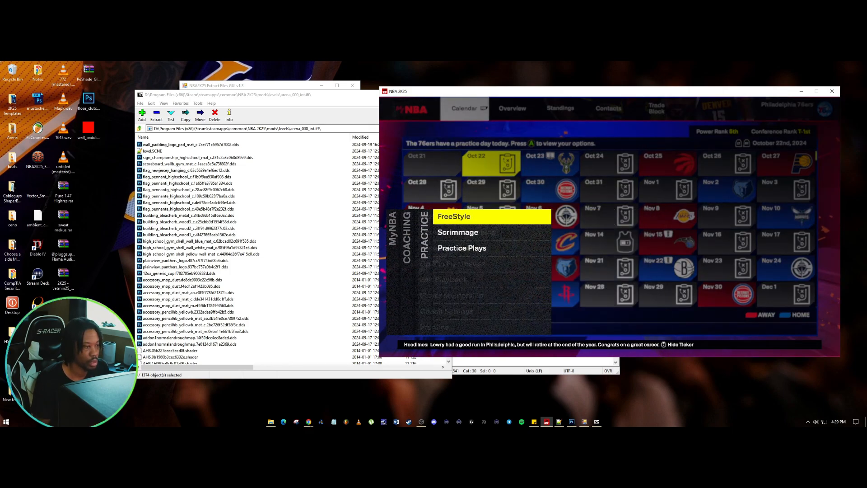
{"action": "key", "text": "Return"}
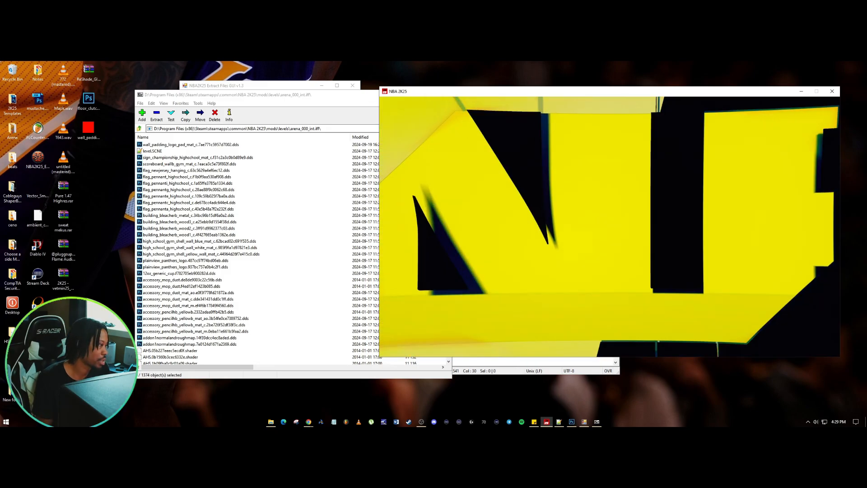
{"action": "key", "text": "Escape"}
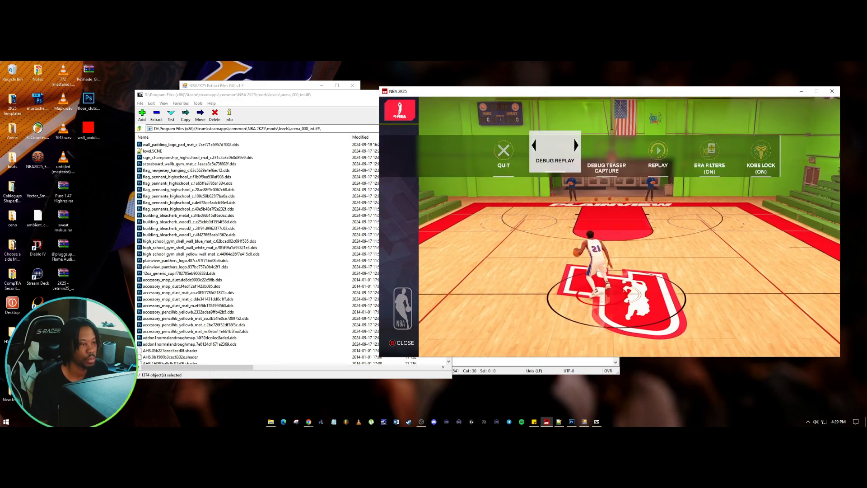
{"action": "key", "text": "Right"}
{"action": "key", "text": "Right"}
{"action": "key", "text": "Return"}
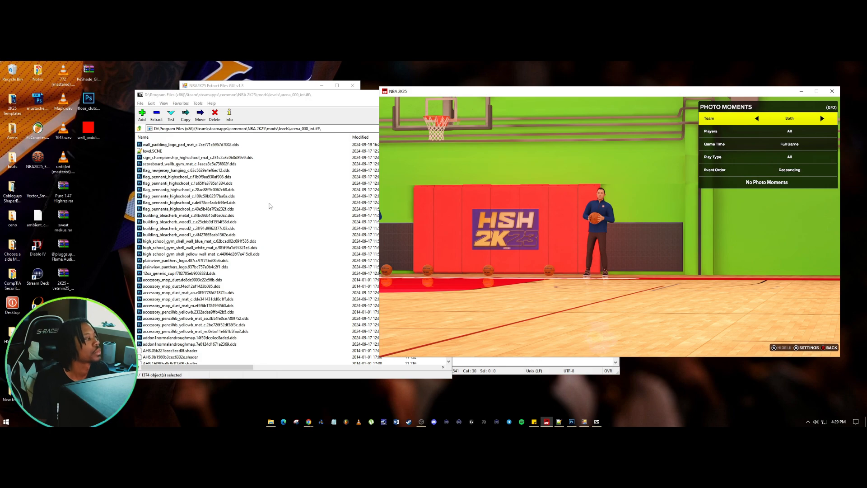
Switch to Notepad++ and examine the dimensions, Format and FileSize lines of the wall padding logo entry in level.SCNE.
{"action": "left_click", "coordinate": [508, 370]}
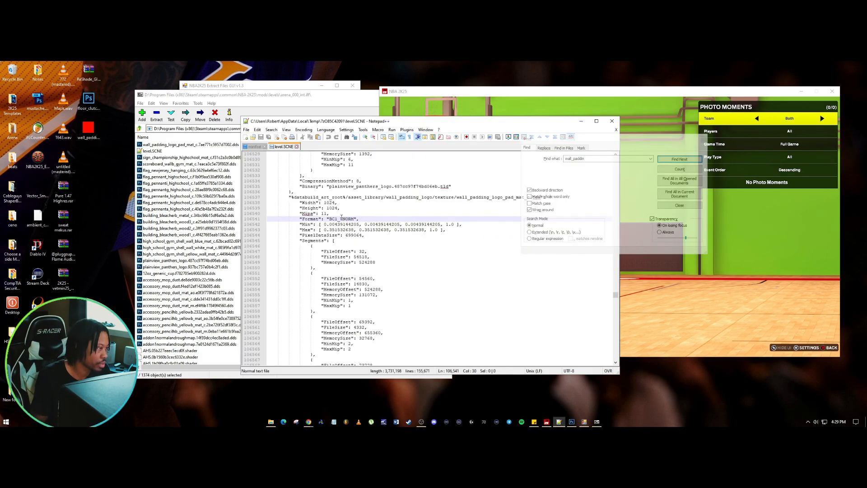
{"action": "left_click_drag", "start_coordinate": [325, 202], "coordinate": [327, 208]}
{"action": "left_click", "coordinate": [364, 257]}
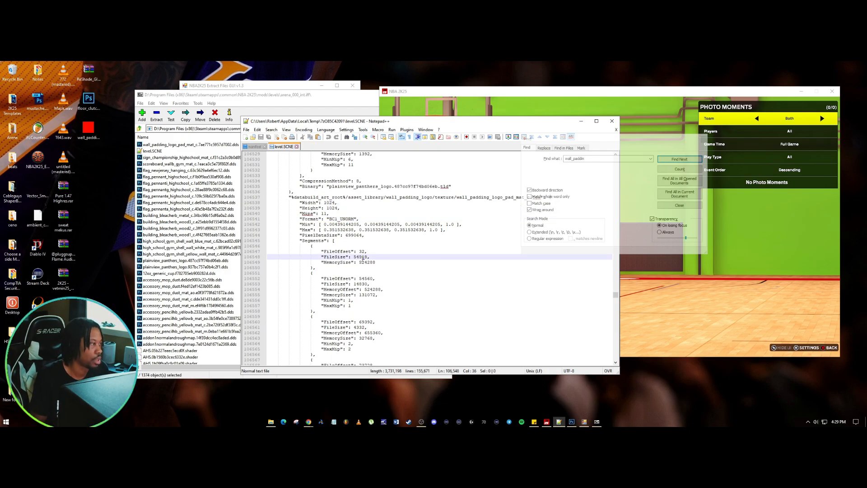